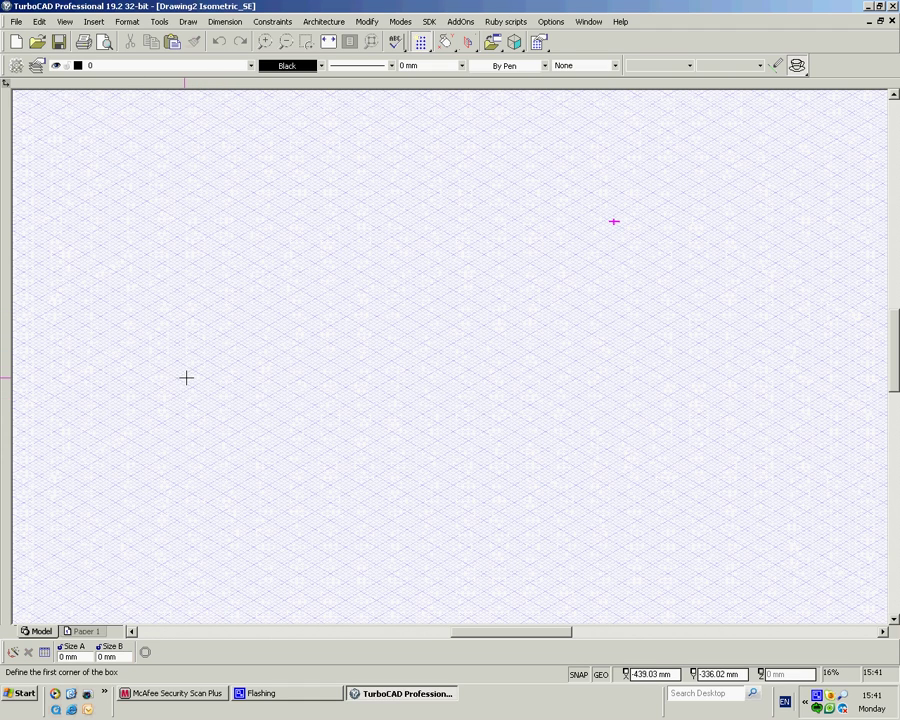
Start the Box tool and cancel a misplaced first base corner.
right_click(222, 377)
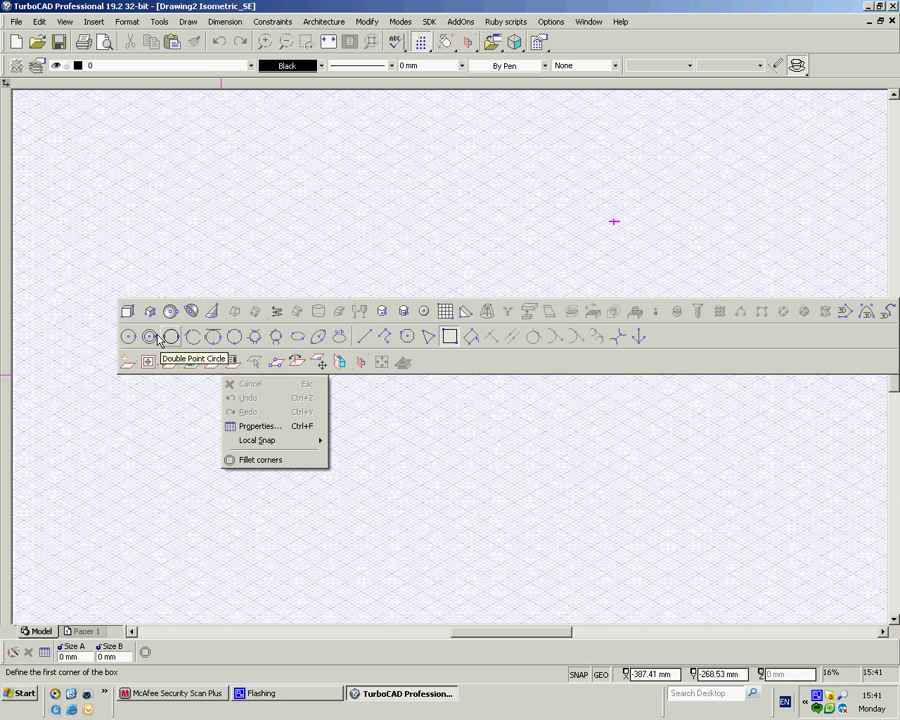
click(128, 310)
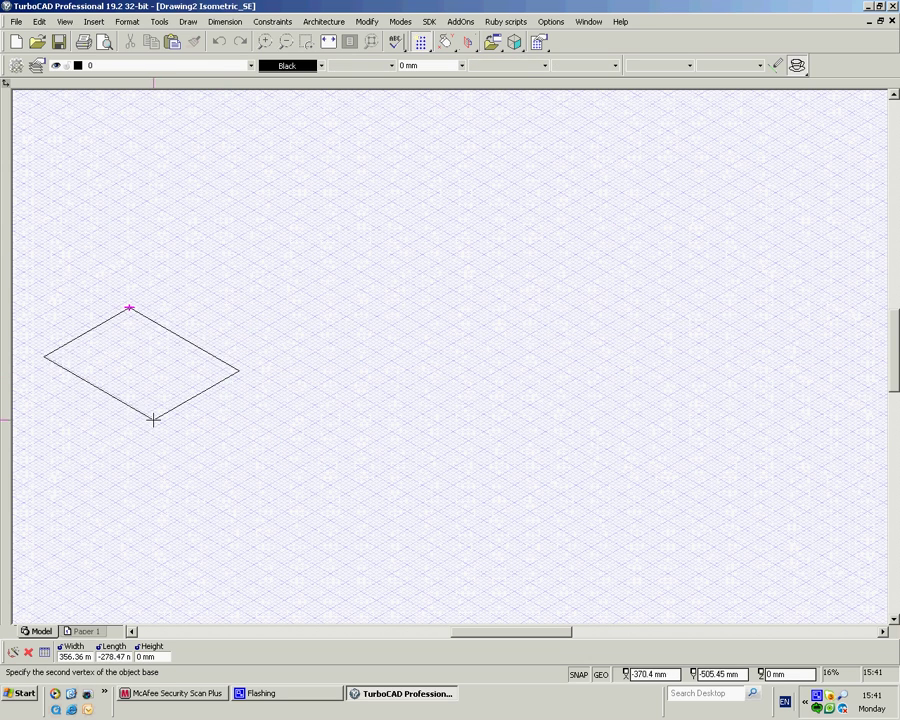
right_click(197, 341)
click(233, 349)
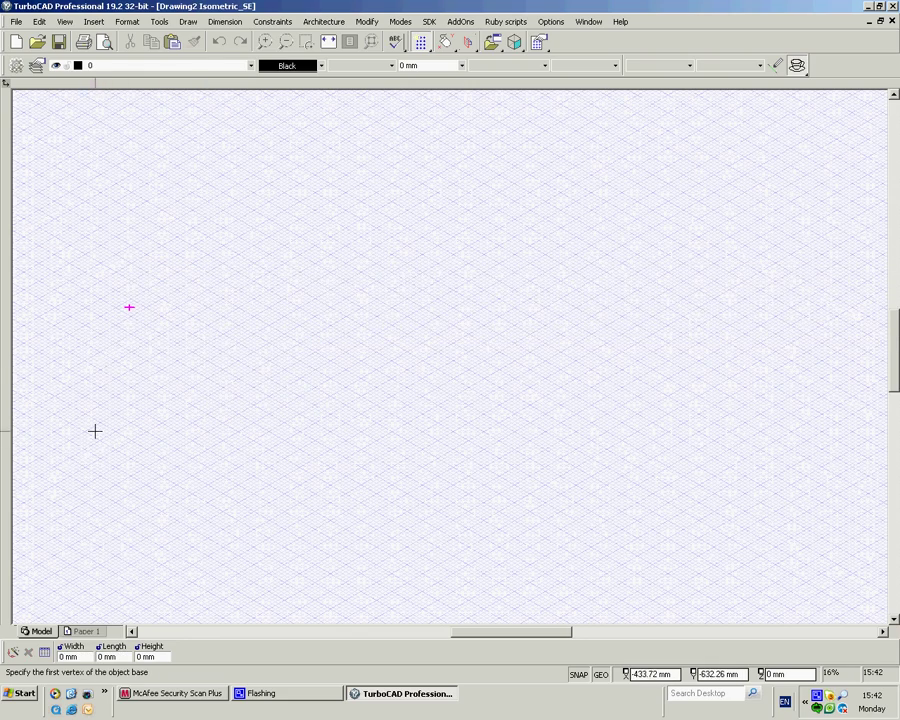
scroll(92, 428, up, 1)
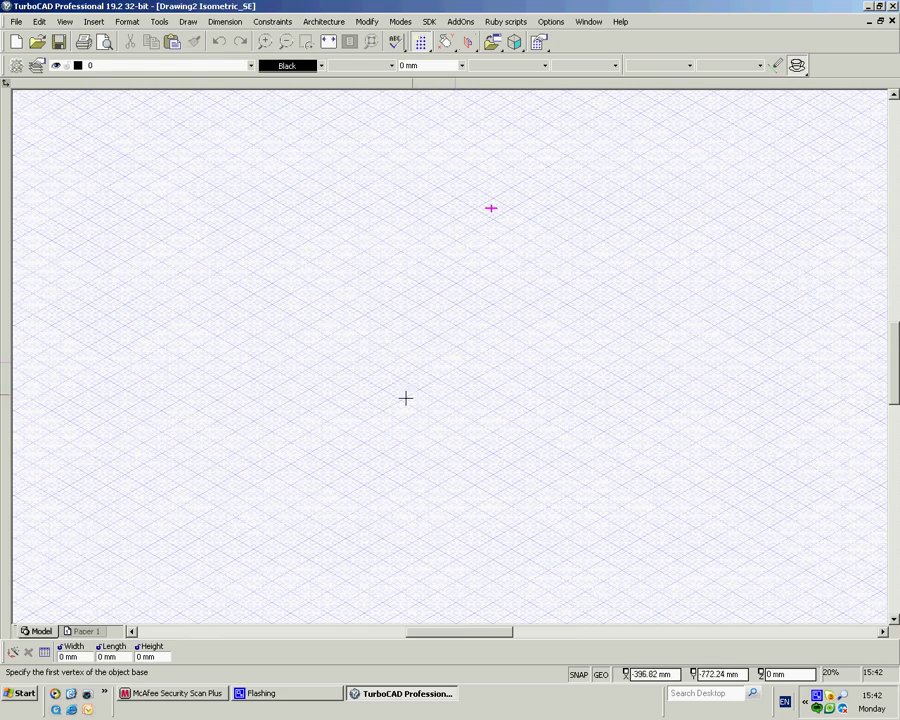
Place the picket box with width 80, length 30 and height 800 mm.
click(125, 432)
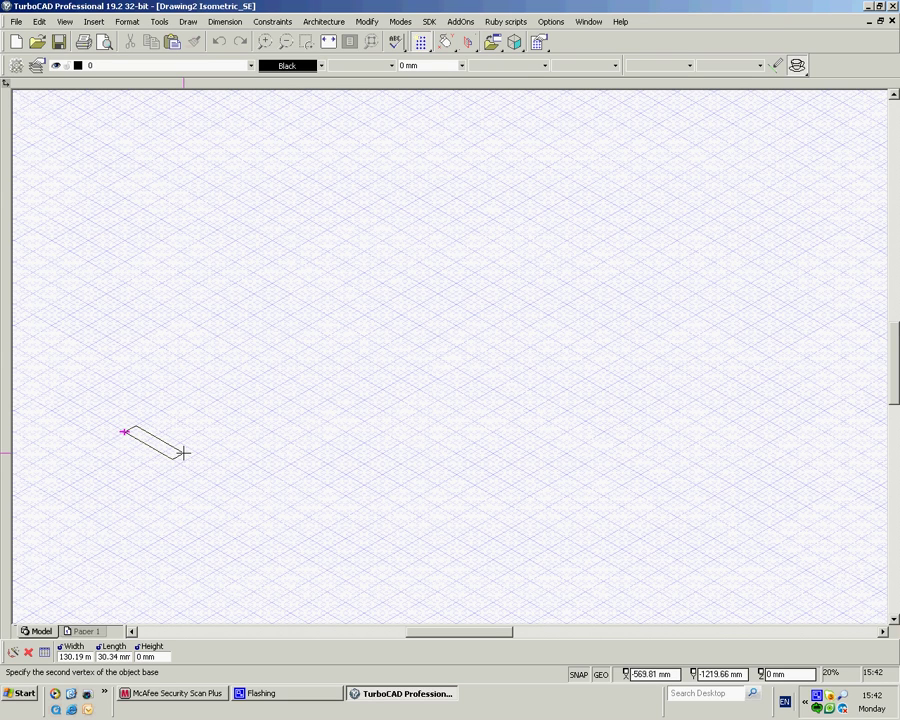
key(Tab)
text(80)
key(Tab)
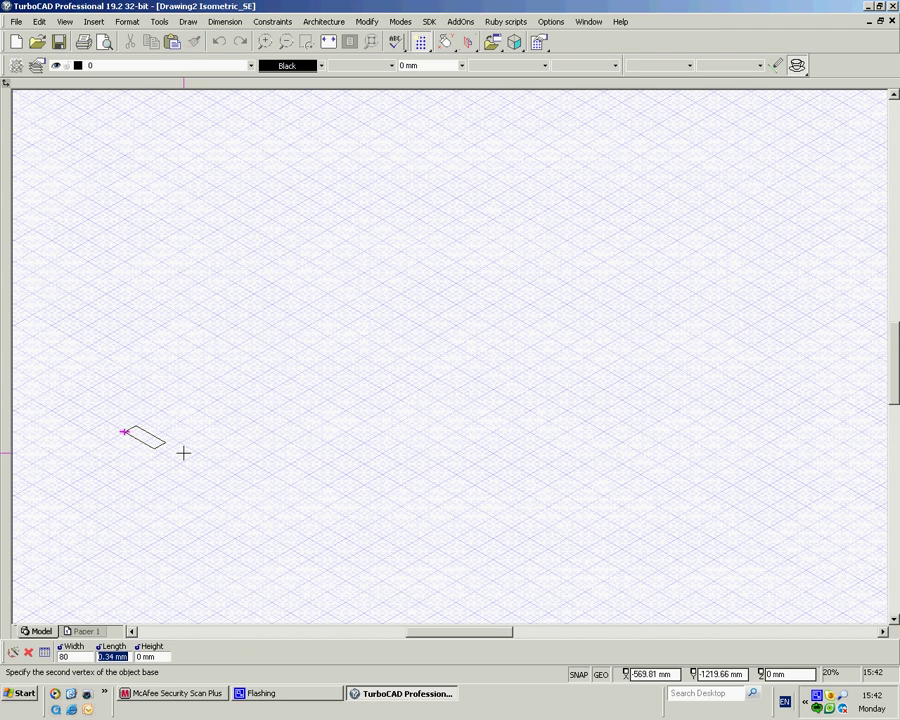
text(30)
key(Tab)
text(800)
key(Return)
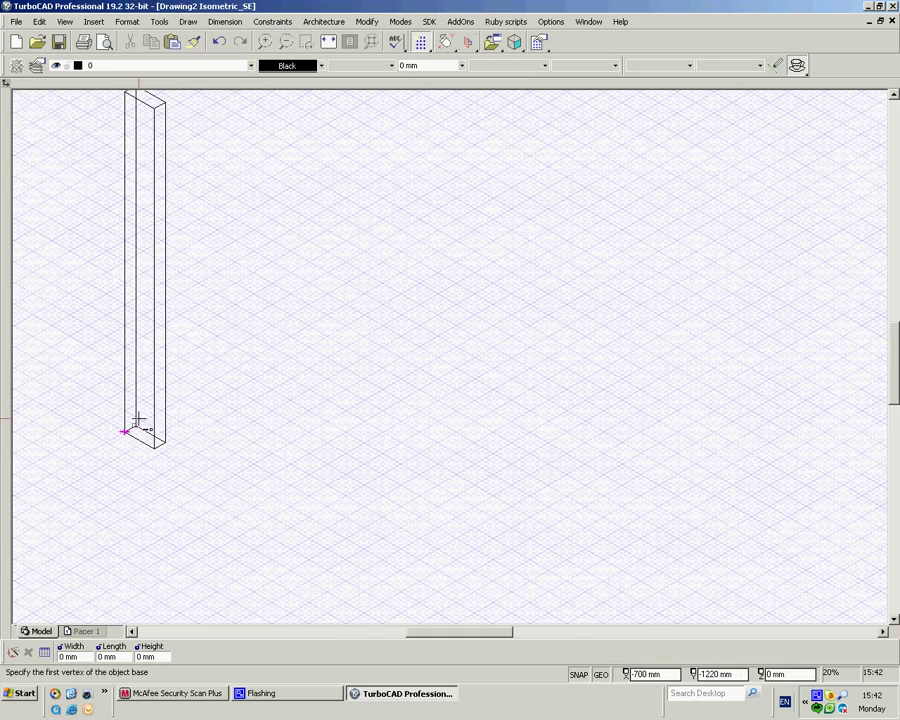
Box the rail from the picket's corner with width 2000, length -30, height 70.
scroll(290, 405, down, 1)
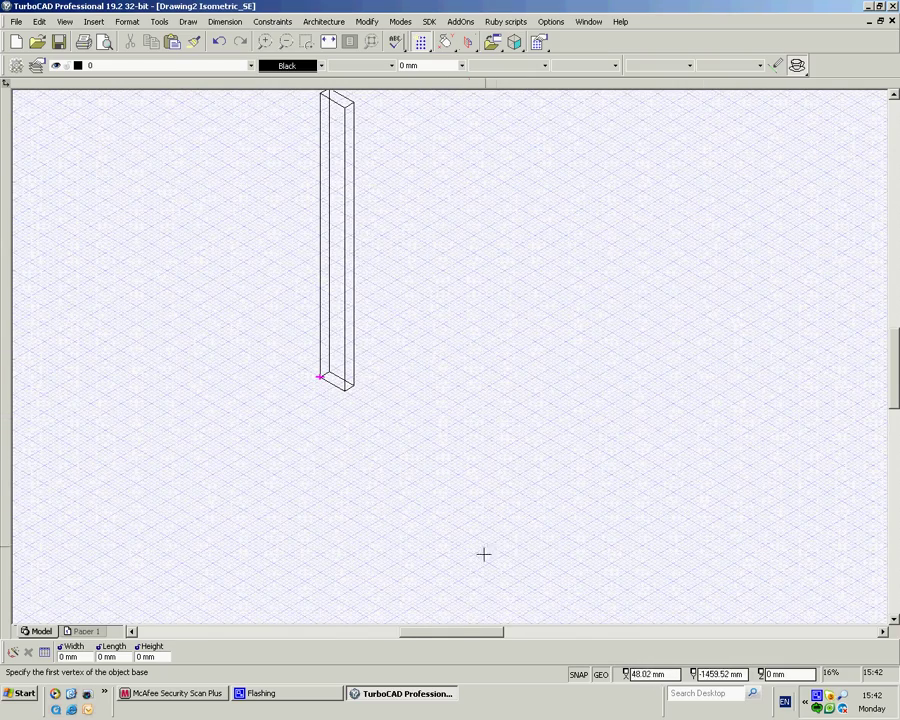
drag(468, 636, 518, 643)
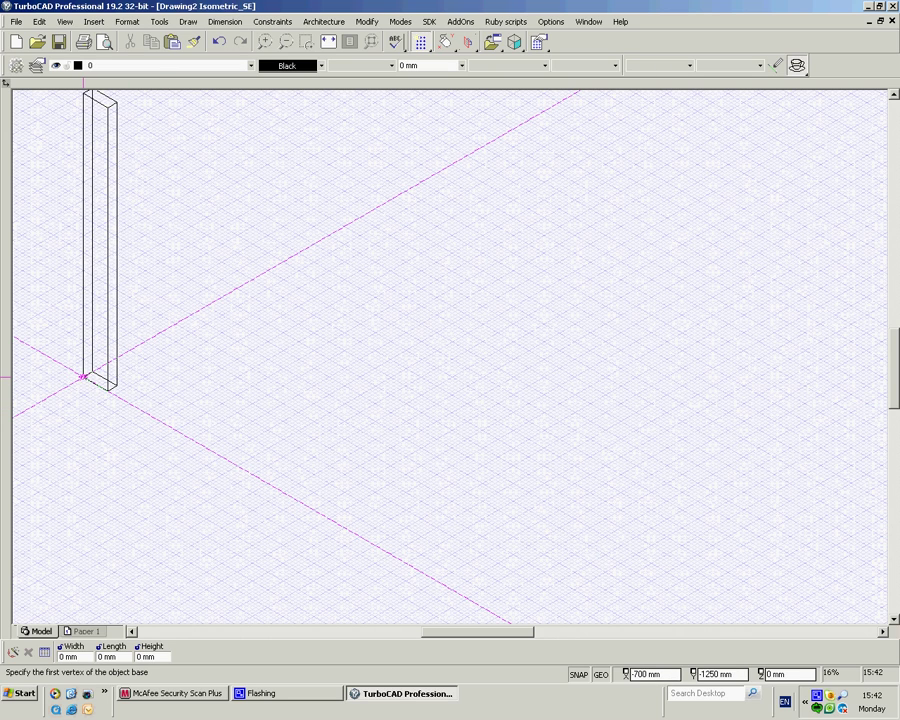
click(83, 377)
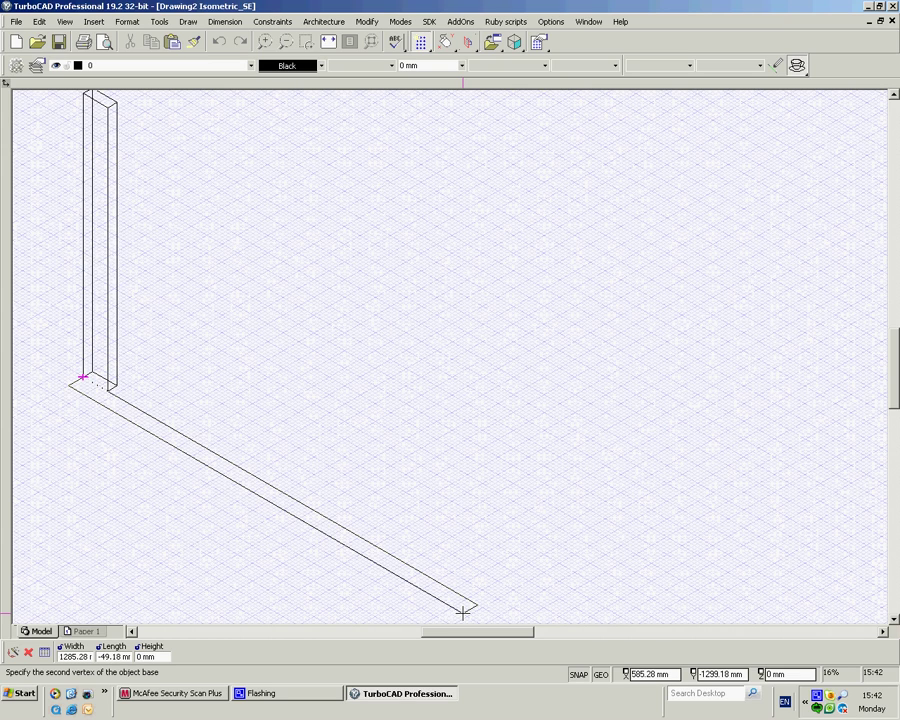
key(Tab)
text(2000)
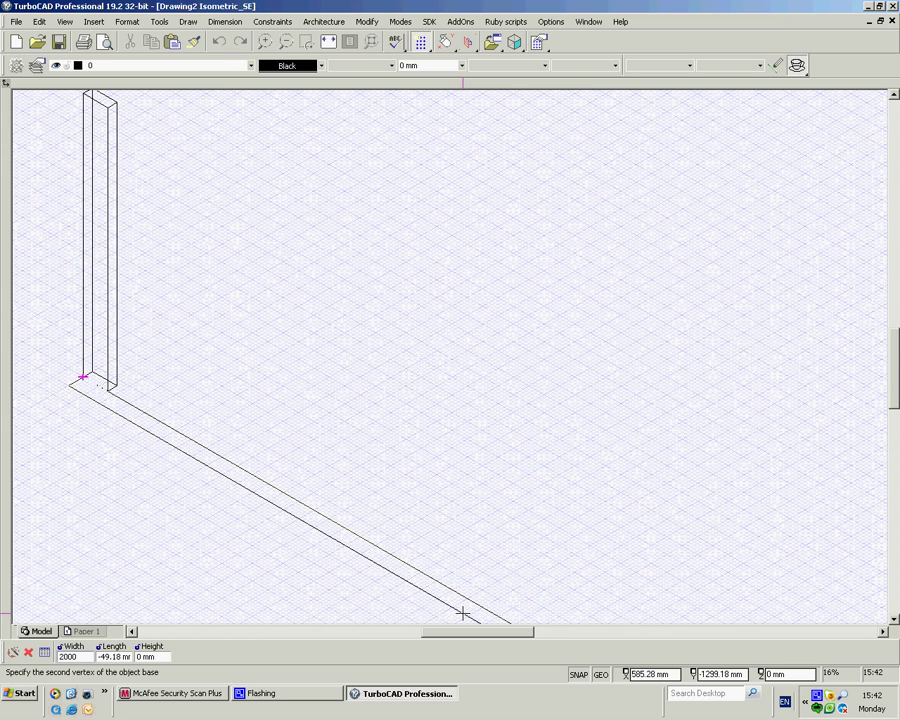
key(Tab)
text(-30)
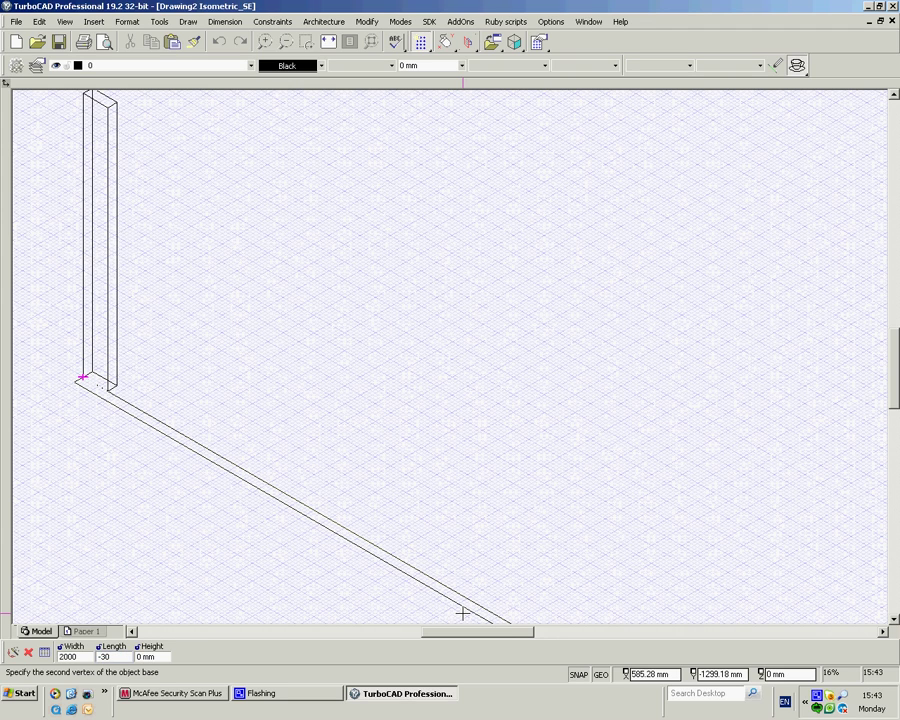
key(Tab)
text(70)
key(Return)
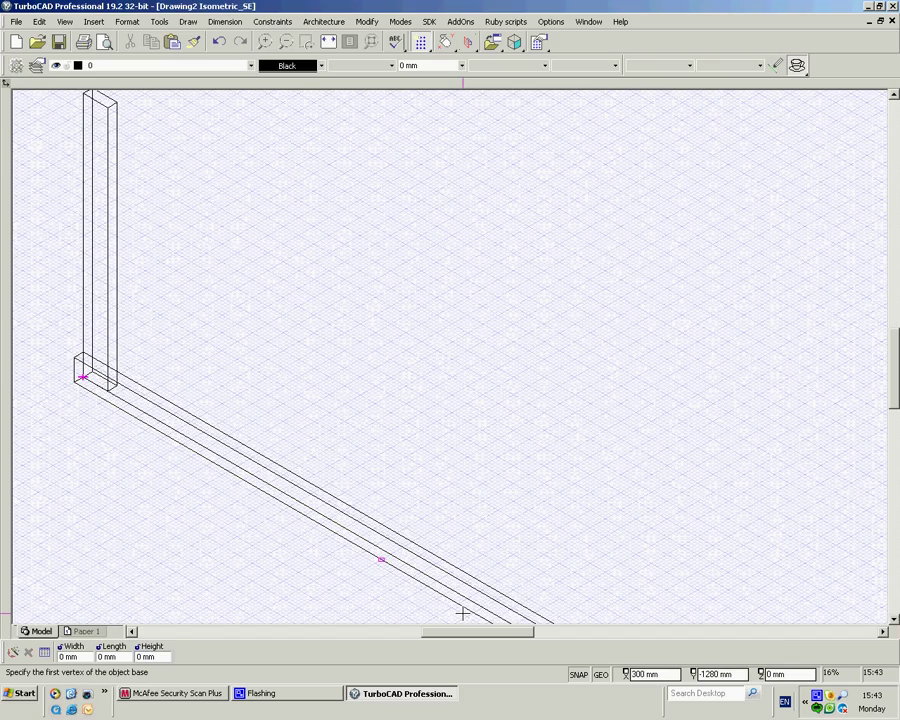
scroll(448, 354, down, 3)
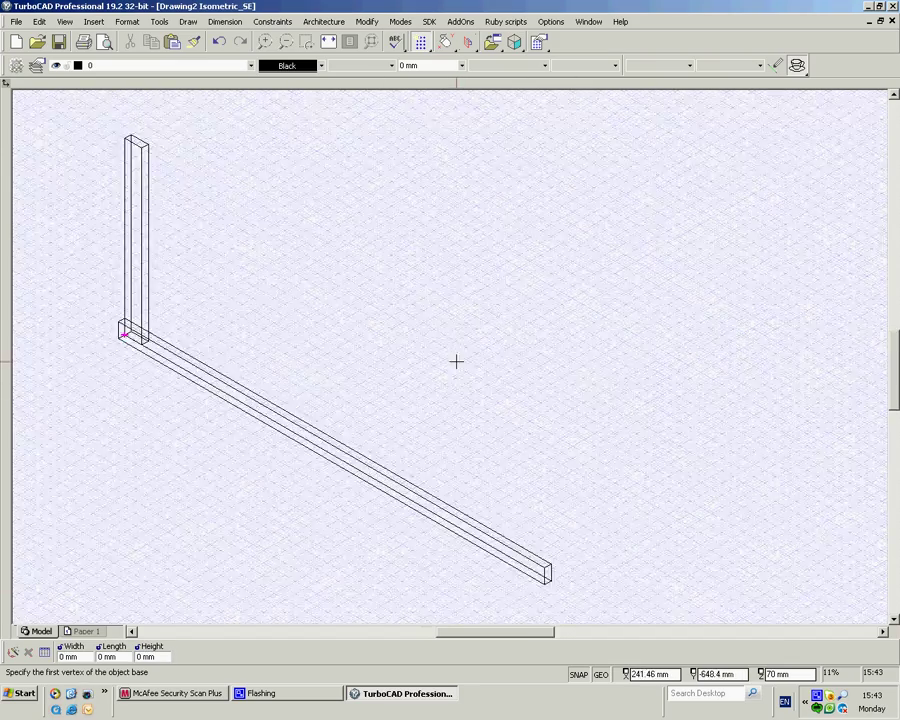
scroll(450, 364, down, 1)
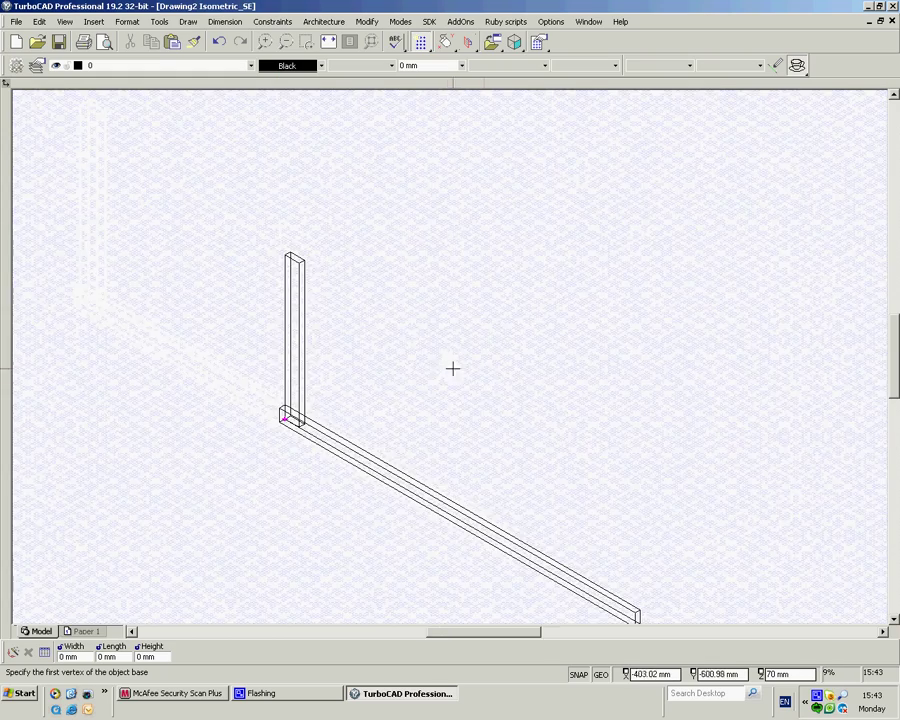
scroll(450, 357, up, 1)
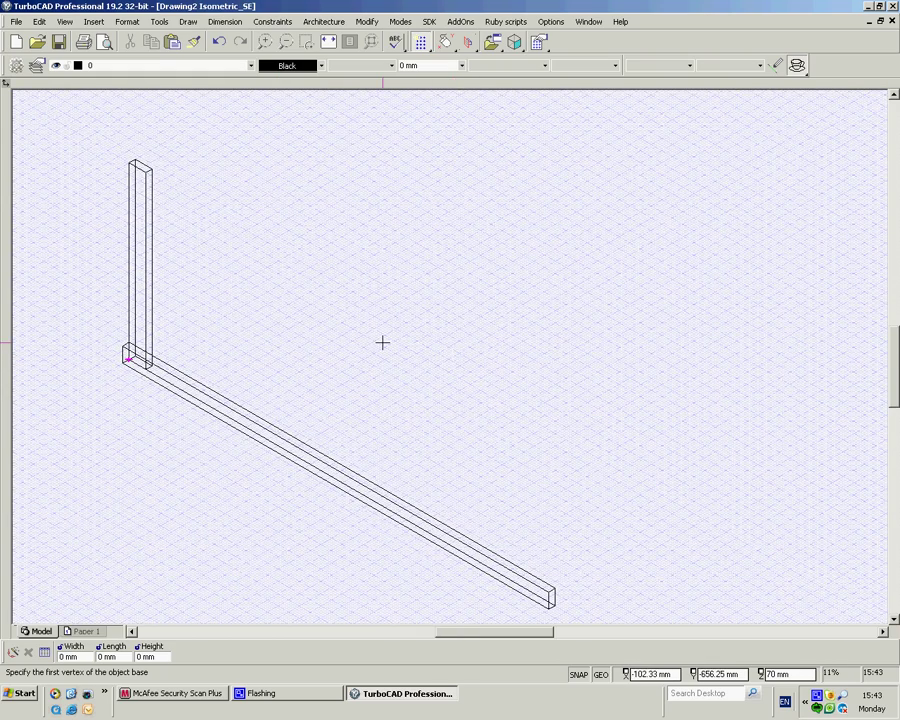
key(Escape)
click(148, 259)
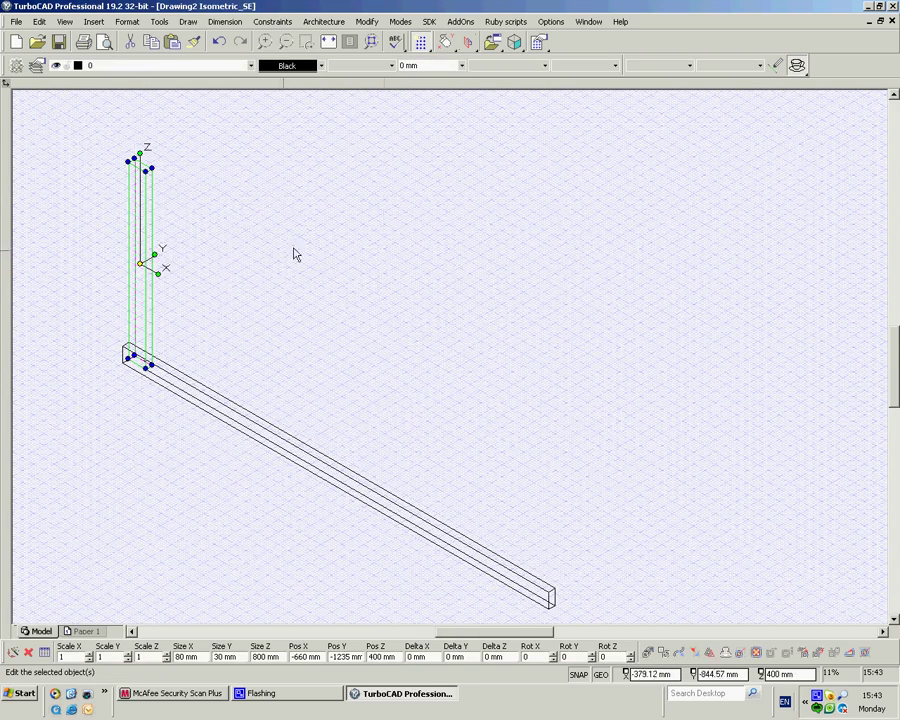
click(366, 22)
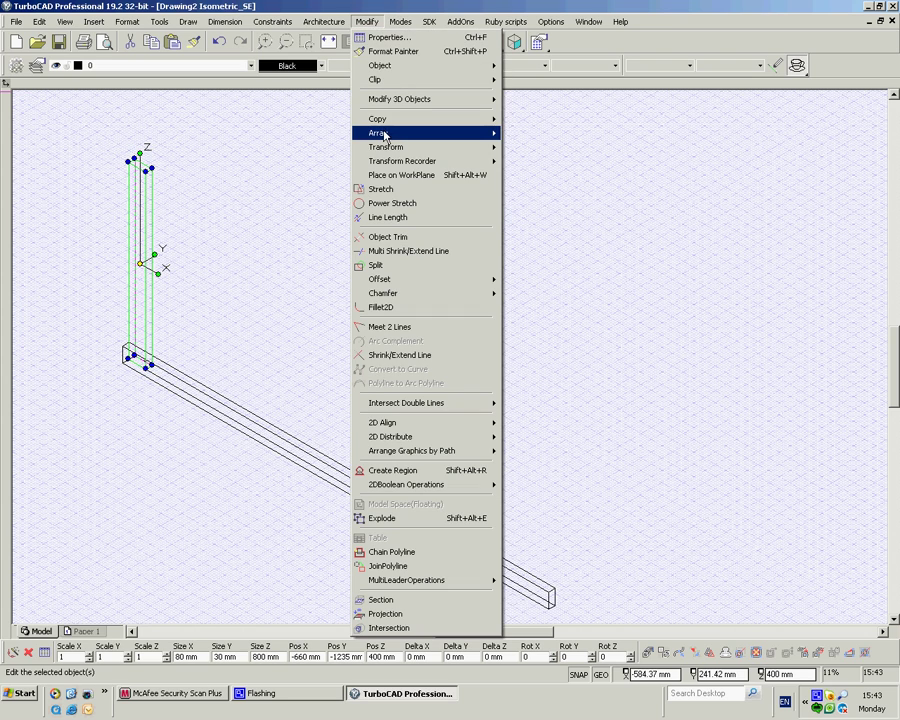
mouse_move(410, 138)
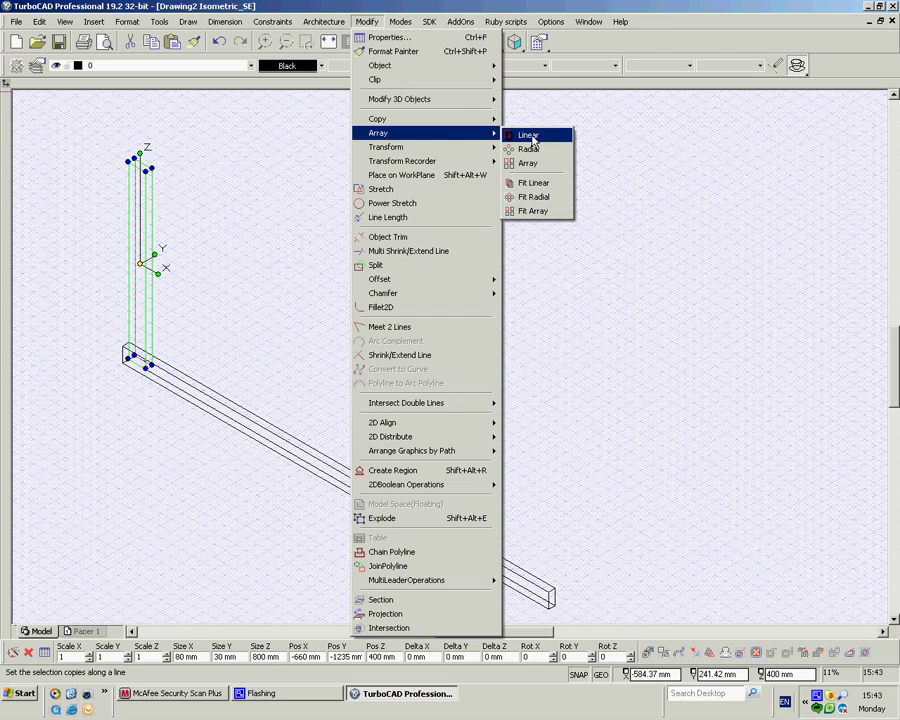
click(531, 137)
key(Escape)
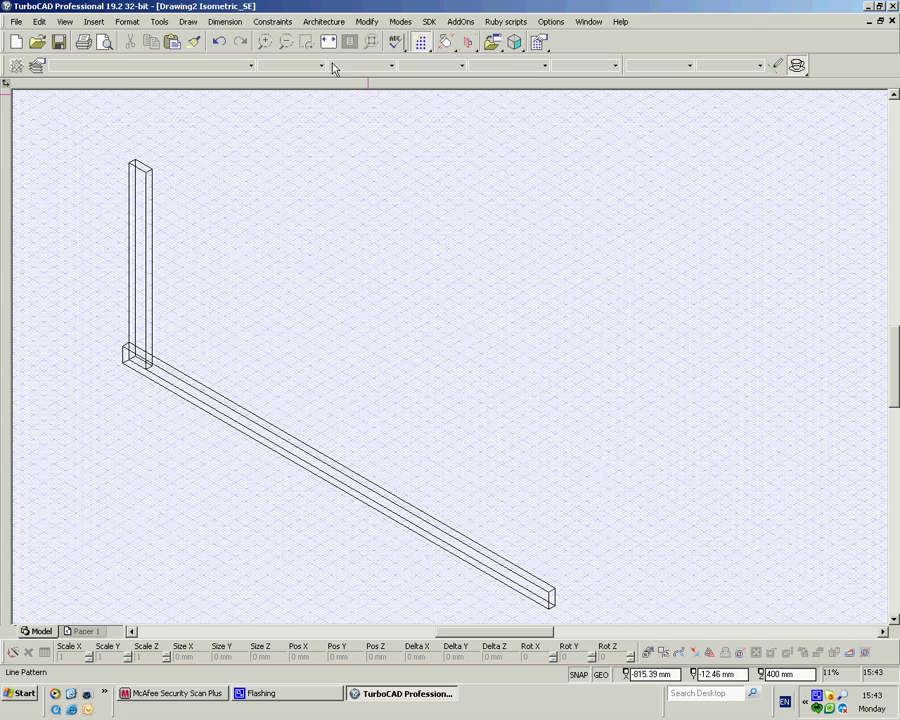
Show the Blocks palette.
click(163, 23)
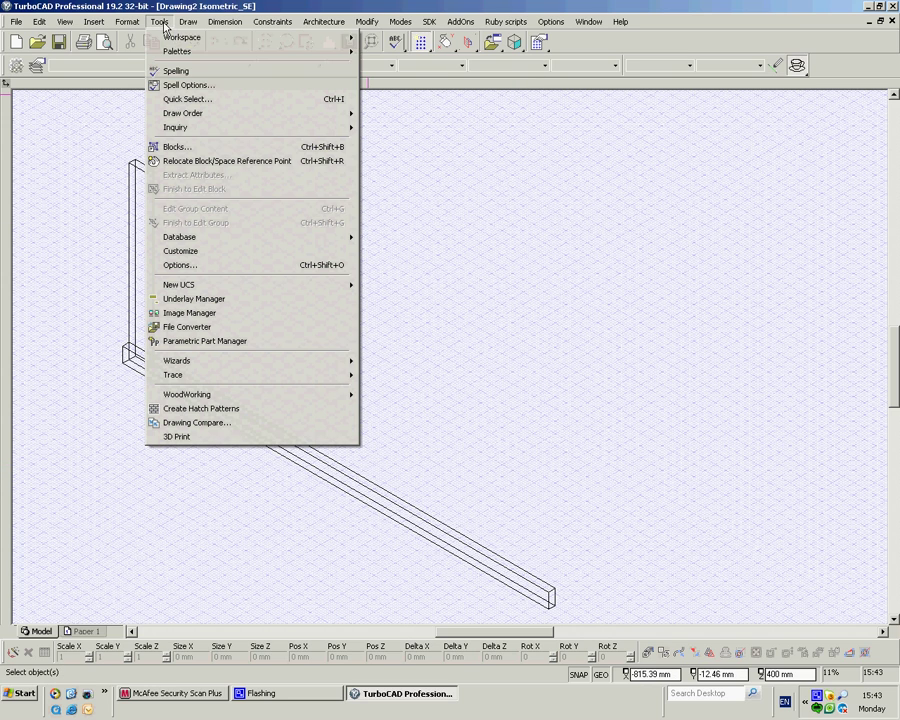
mouse_move(200, 51)
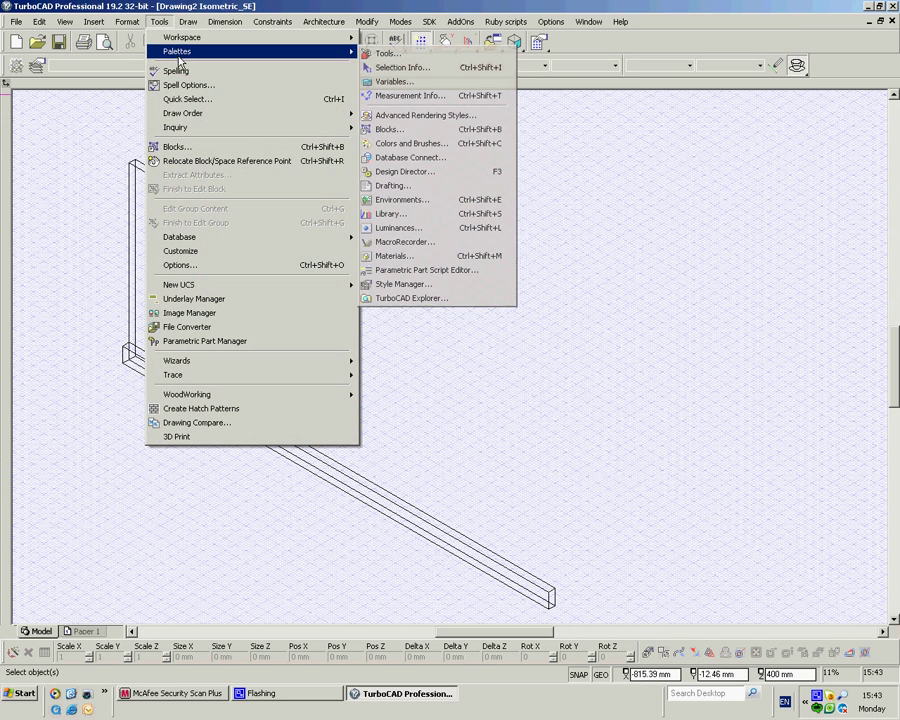
click(408, 130)
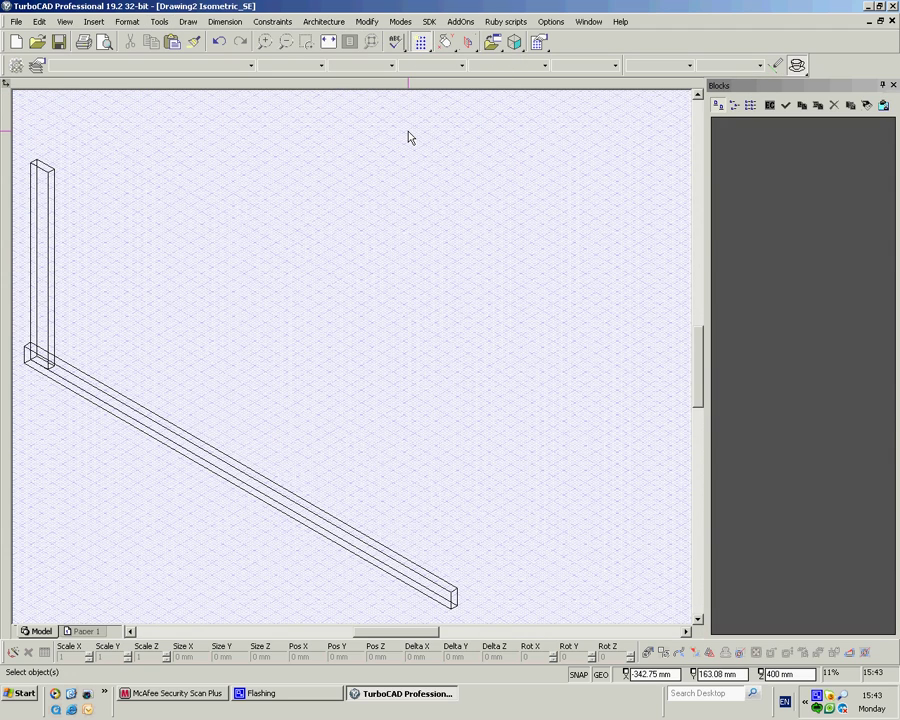
Drag the upright picket into the Blocks palette and name the new block 'picket'.
click(50, 240)
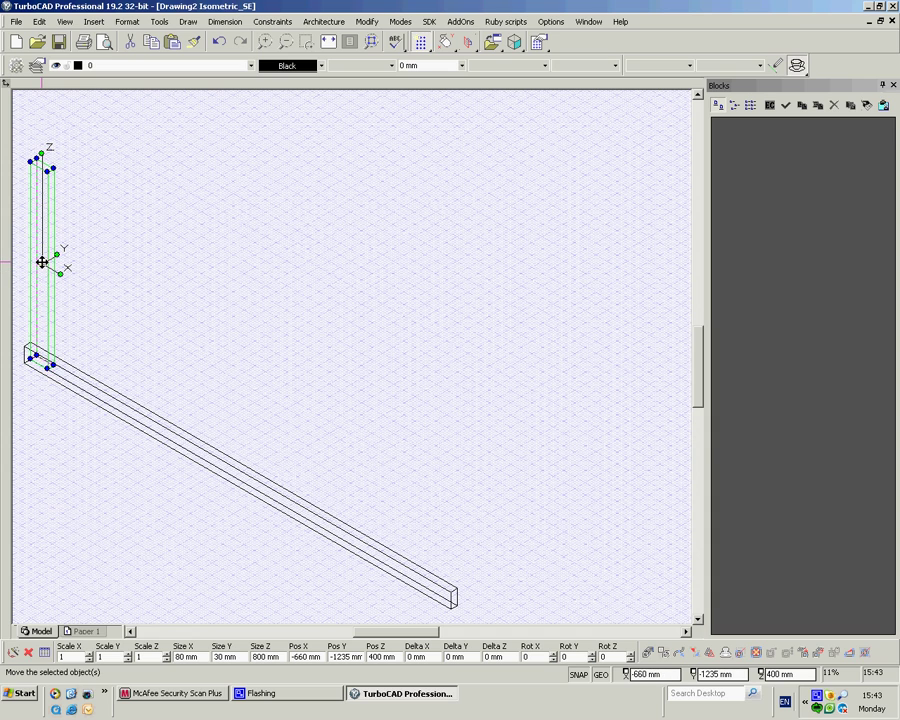
click(42, 262)
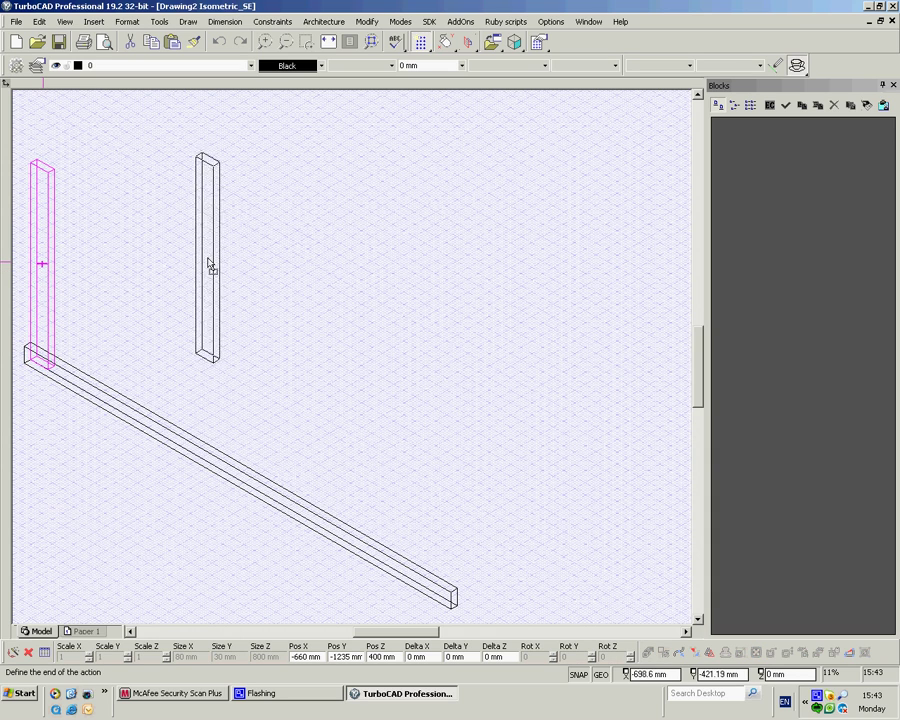
click(770, 176)
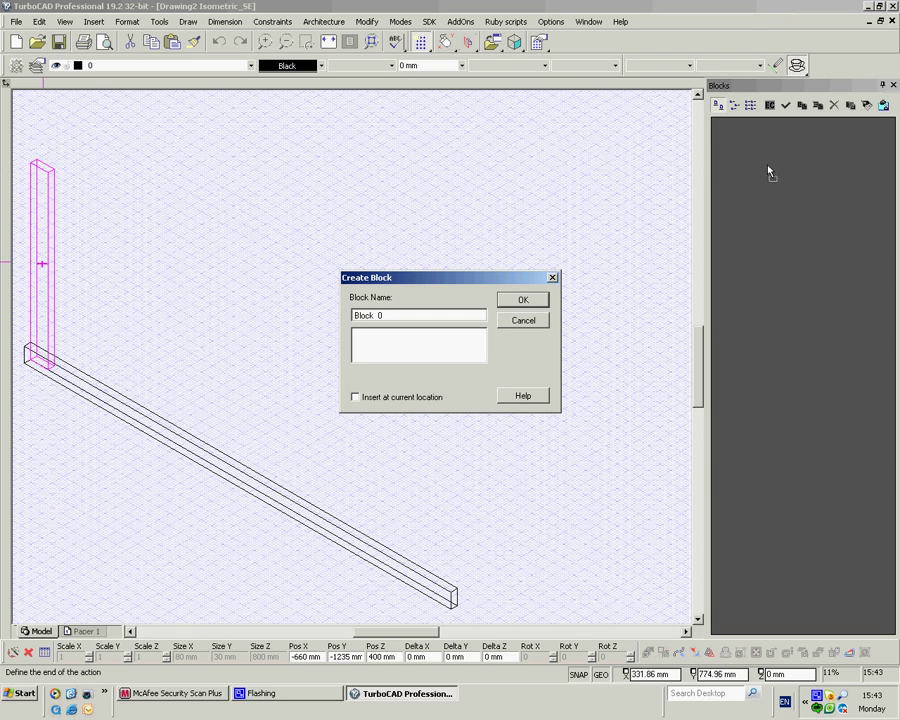
drag(394, 315, 325, 308)
text(picket)
click(521, 302)
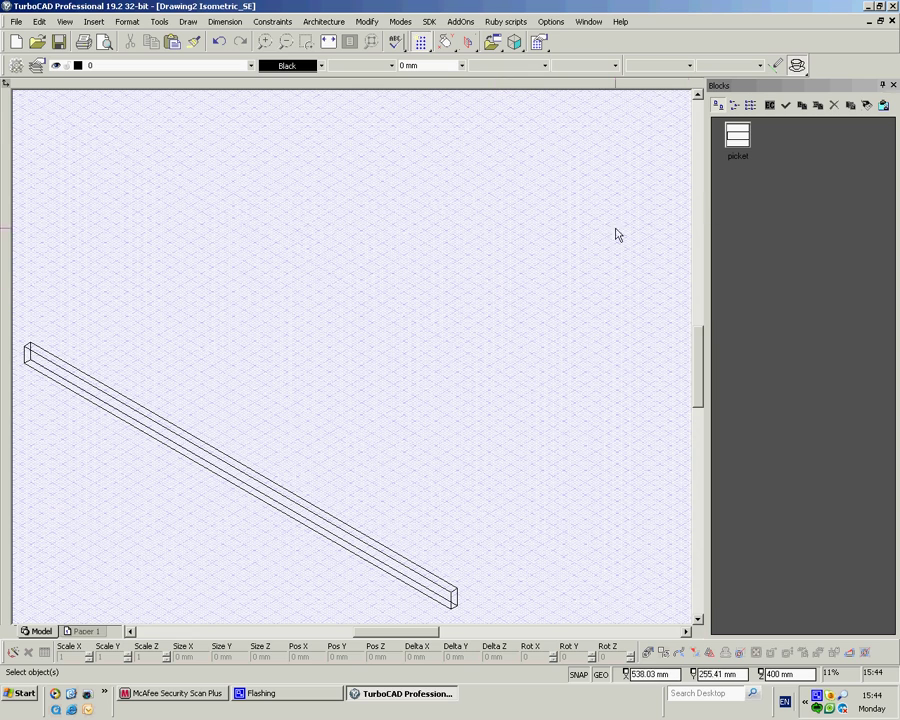
Accept the Auto-Naming options, then select the picket block in the Blocks palette.
click(545, 24)
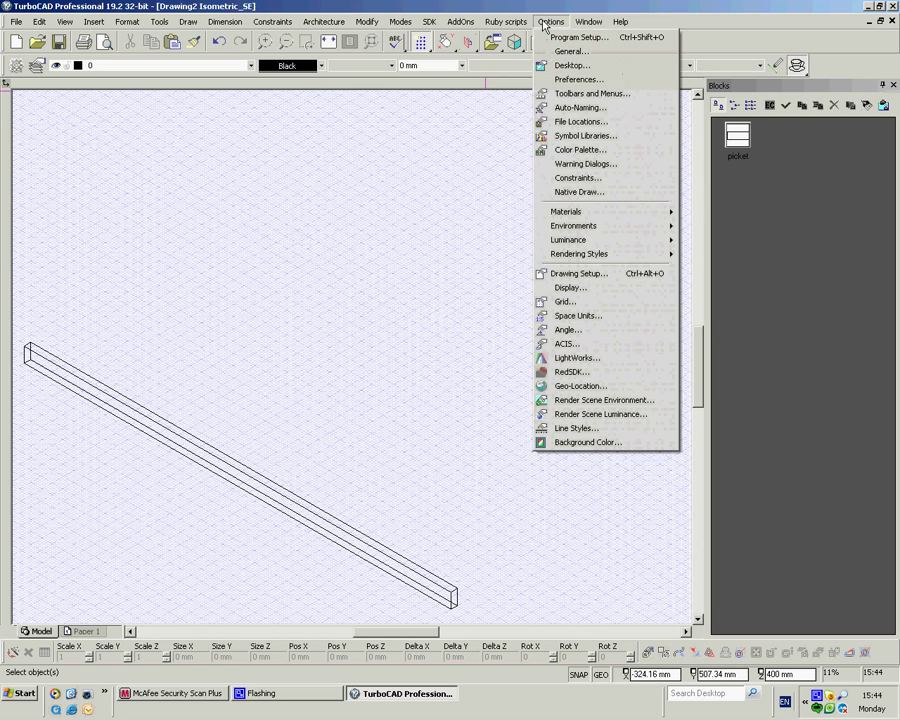
click(566, 108)
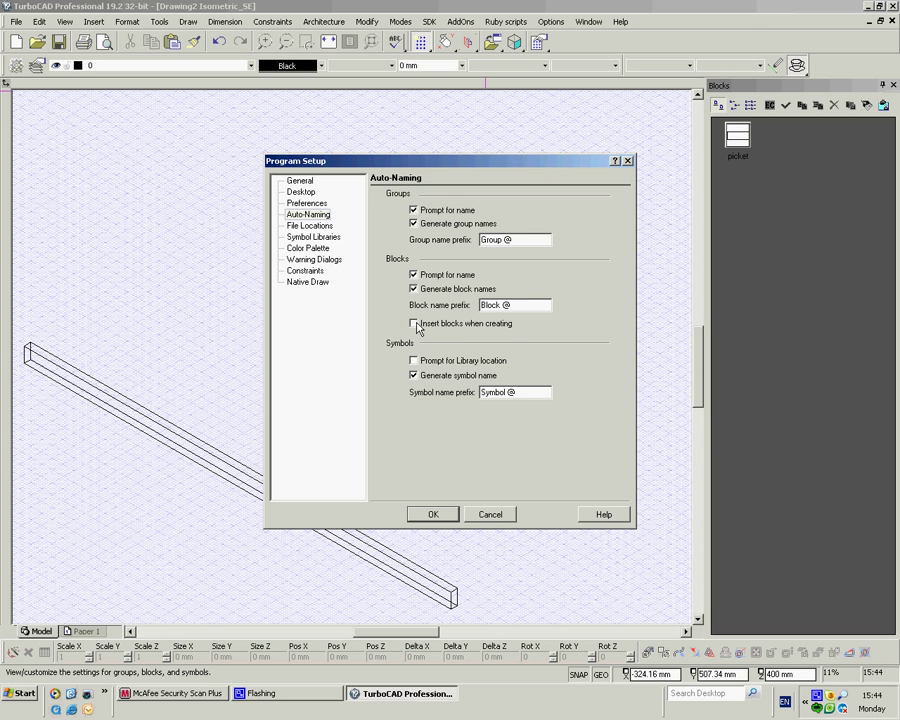
click(427, 515)
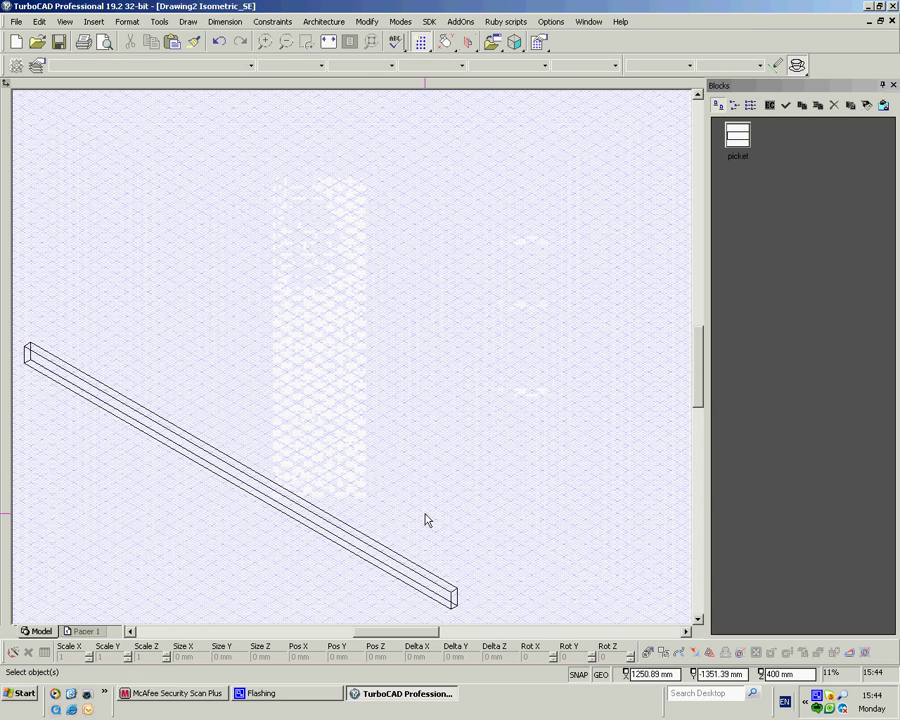
click(740, 140)
Delete the picket block together with all its references.
click(834, 105)
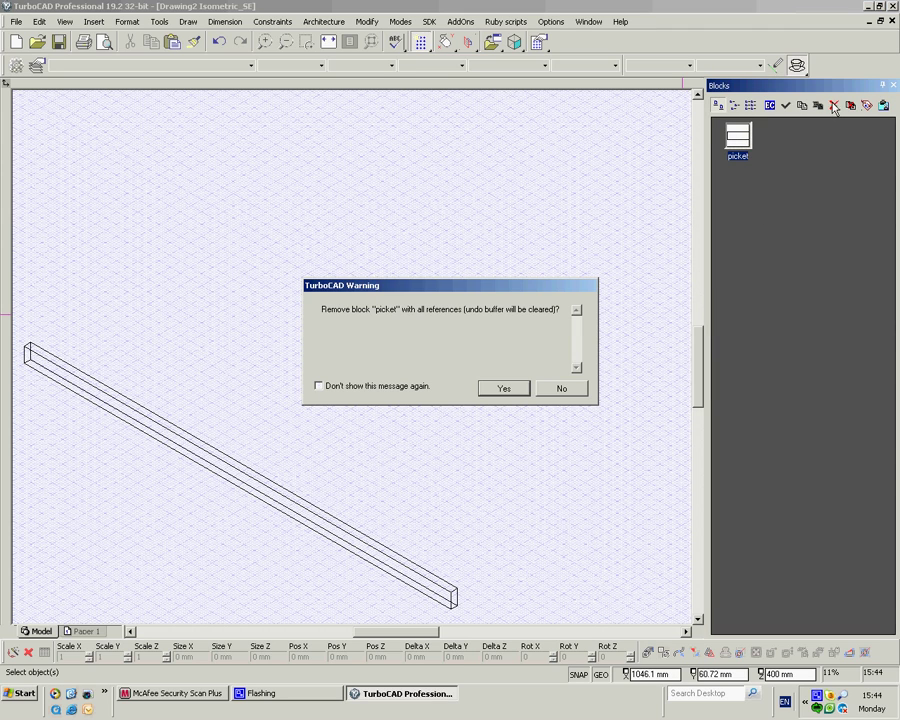
click(503, 389)
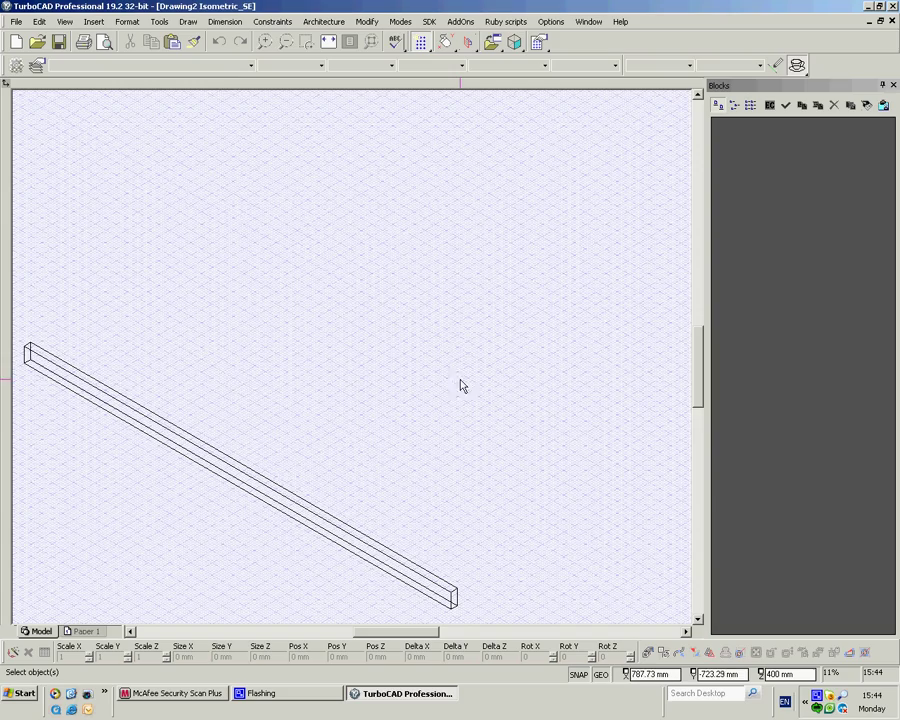
mouse_move(52, 382)
middle_down()
mouse_move(388, 362)
mouse_move(349, 368)
middle_up()
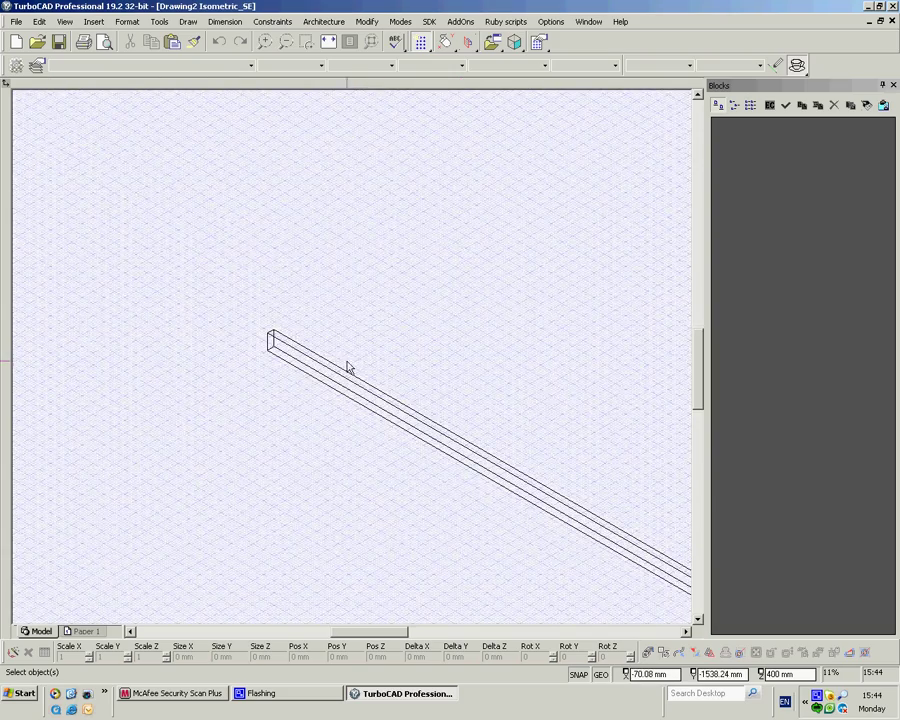
scroll(349, 368, up, 2)
Start a new box anchored at the beam's left corner, dismissing the zero-size warning.
right_click(344, 218)
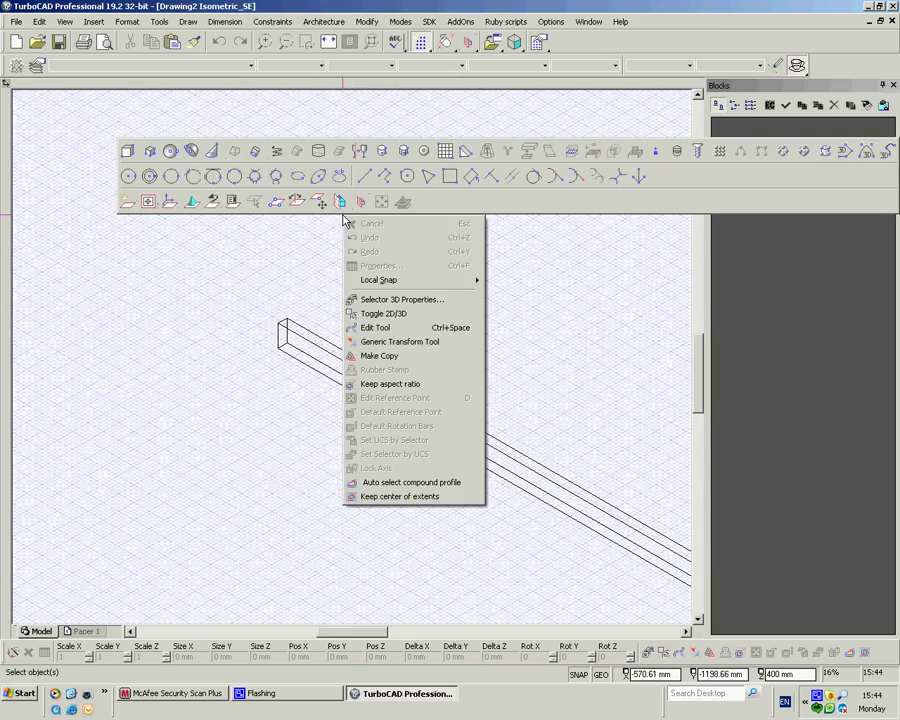
click(127, 150)
click(126, 152)
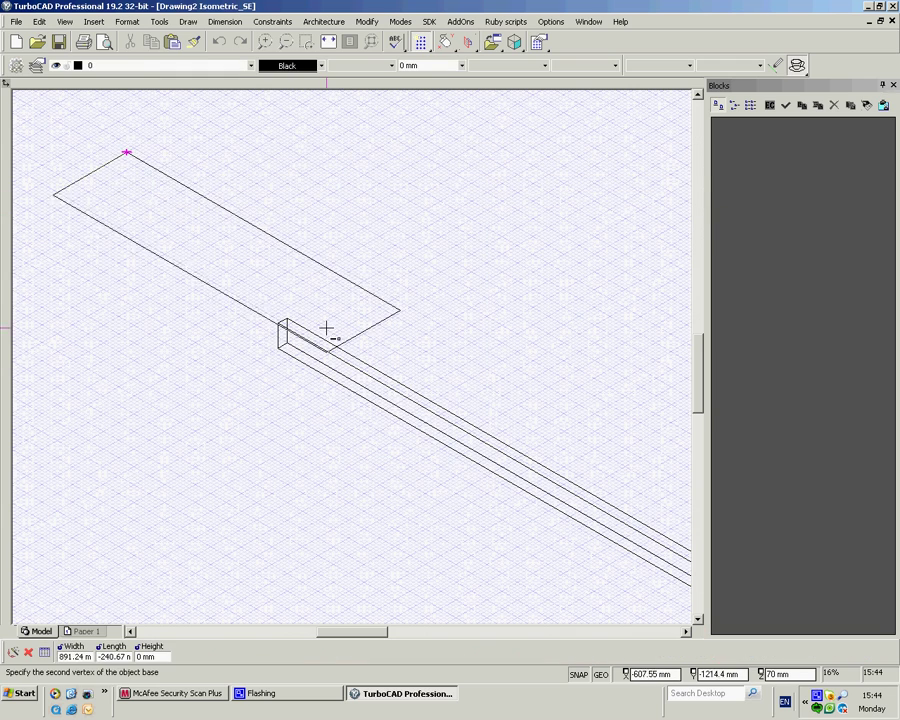
right_click(274, 180)
click(294, 187)
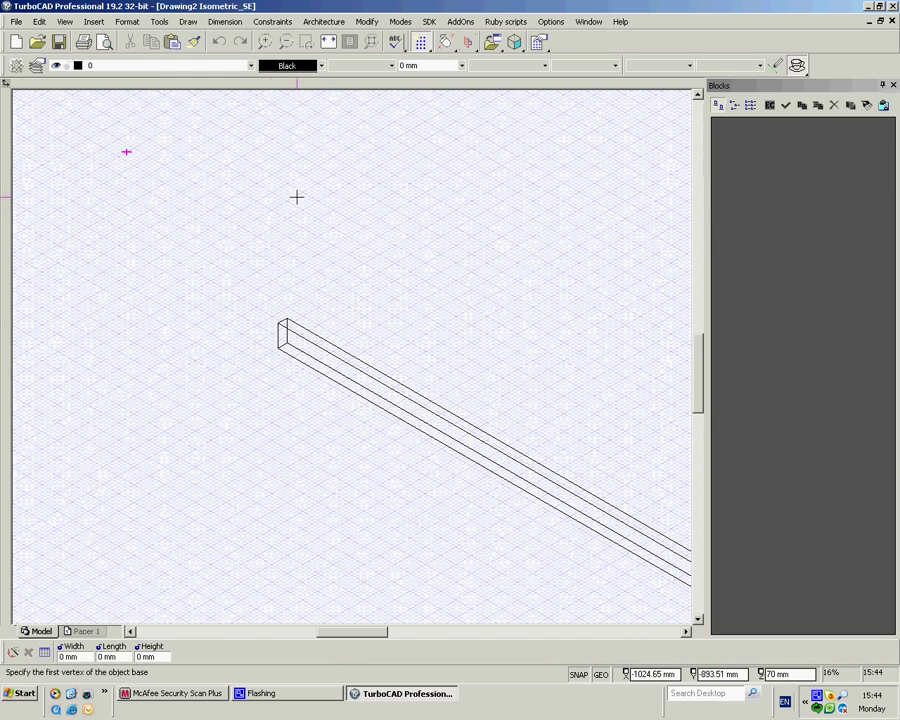
click(287, 342)
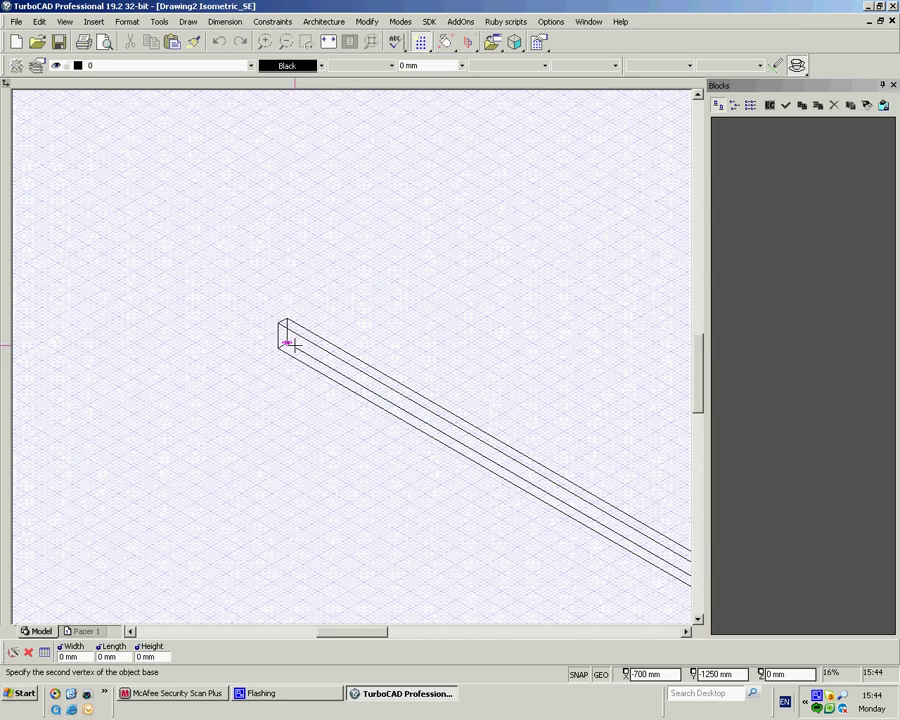
click(287, 342)
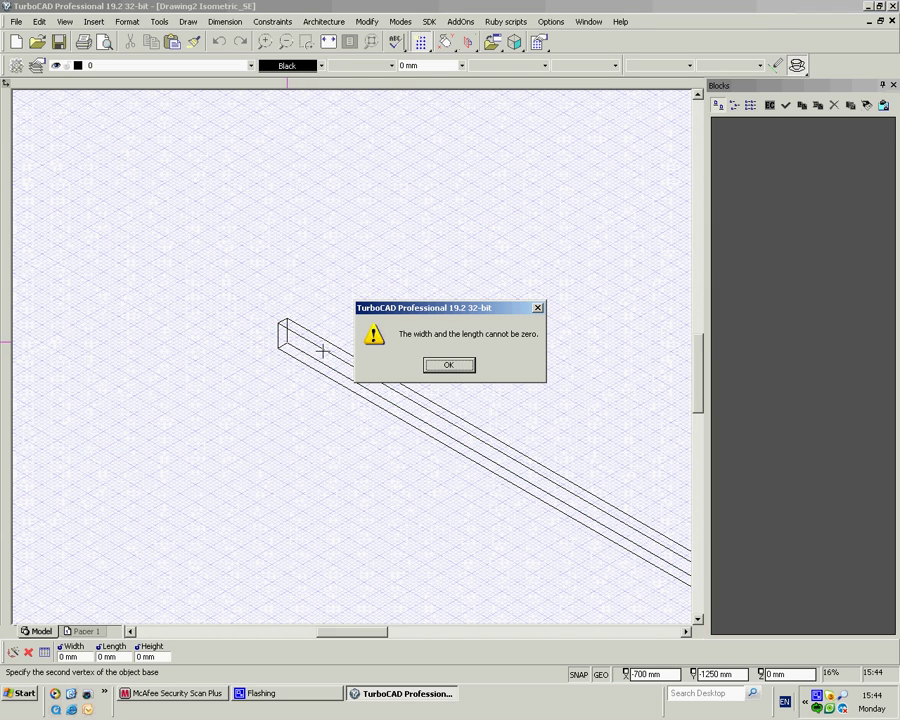
click(450, 366)
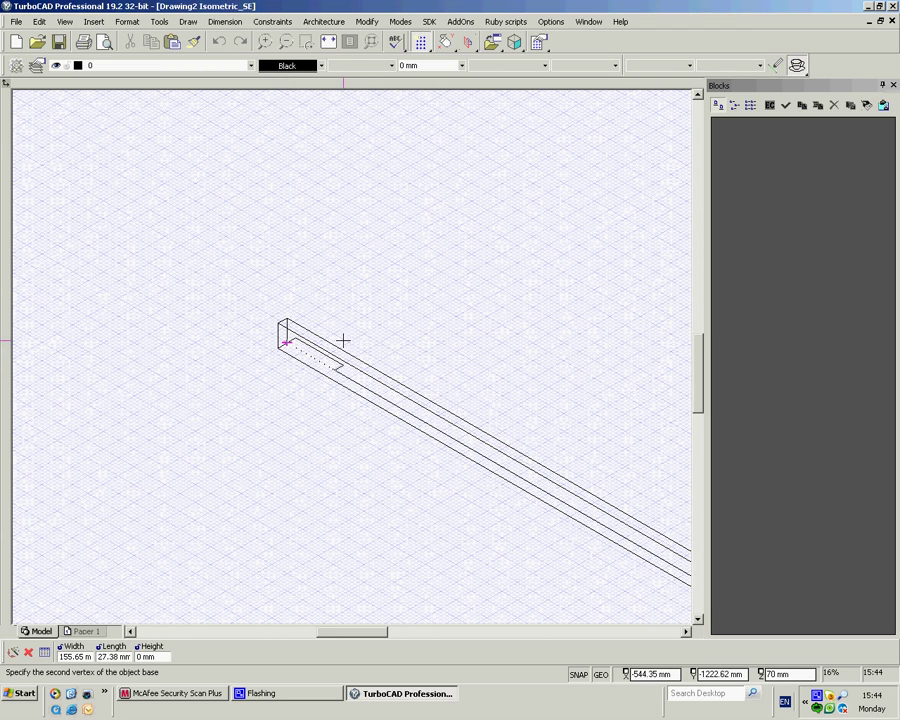
Give the box width 80, length 30 and height 800 mm.
key(Tab)
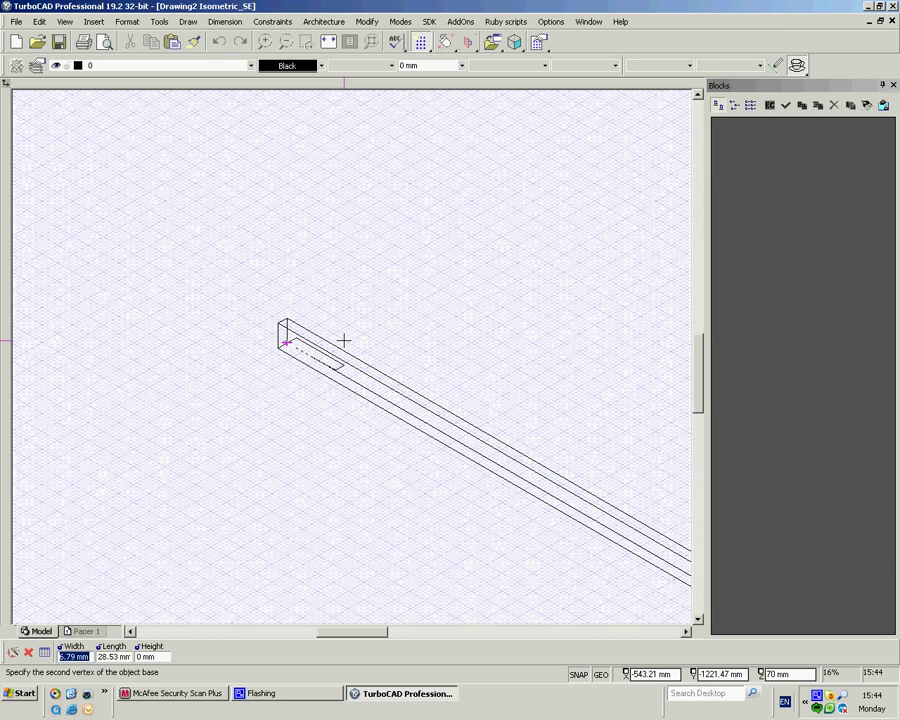
text(80)
key(Tab)
text(3)
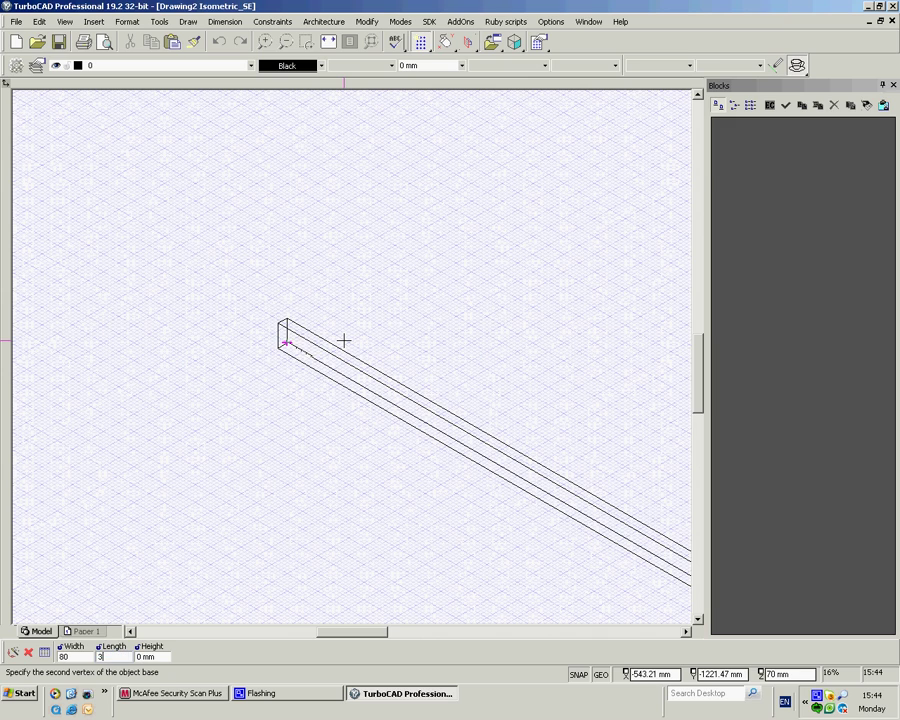
text(0)
key(Tab)
text(8)
key(Return)
scroll(356, 344, down, 3)
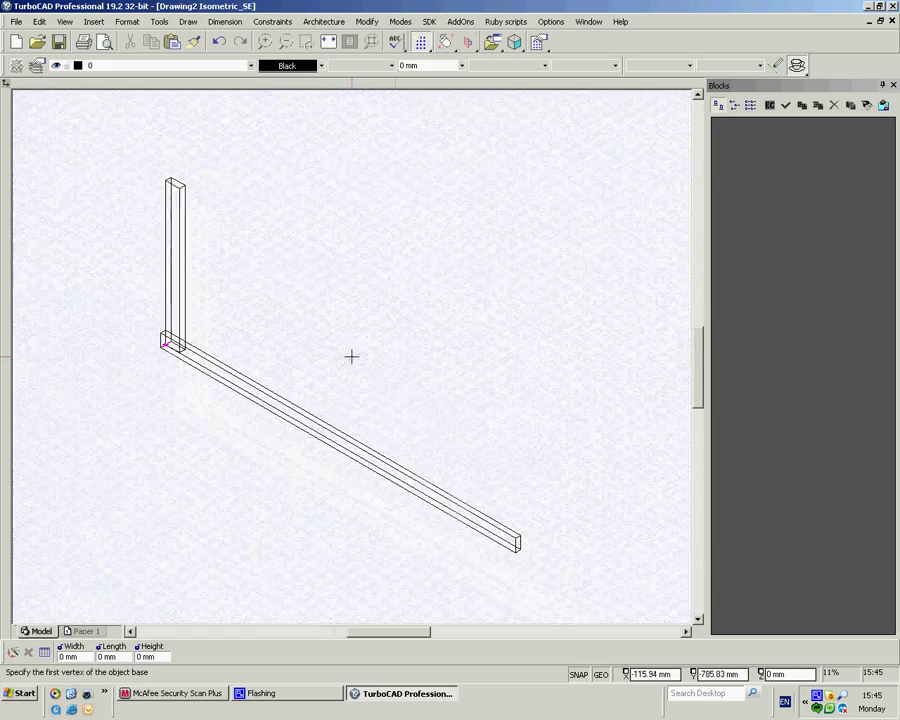
Drag the upright box into the Blocks palette and create it as block 'picket'.
key(Escape)
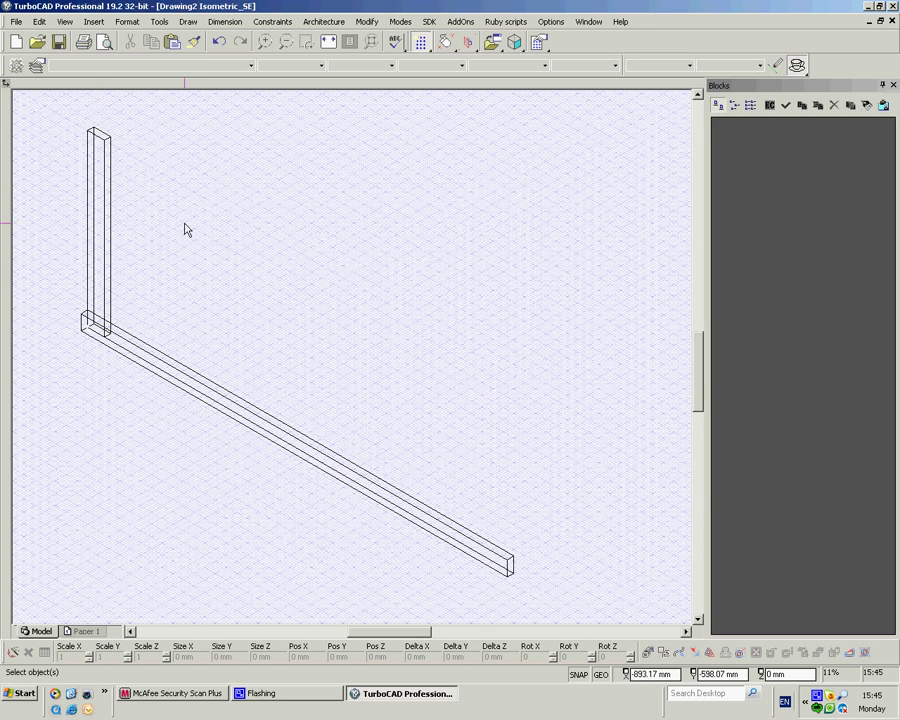
click(105, 245)
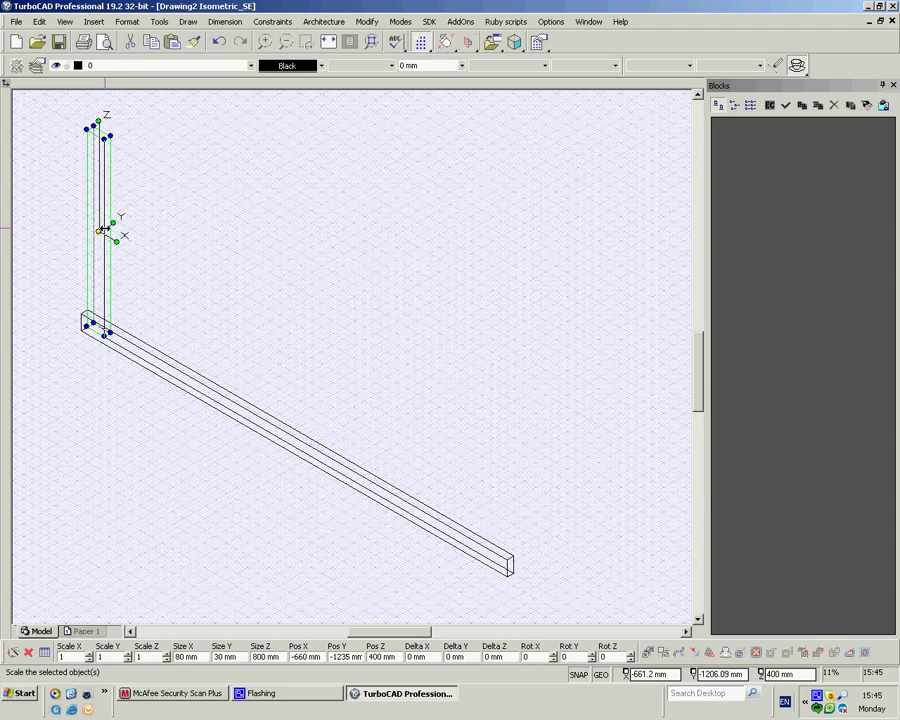
drag(98, 232, 745, 225)
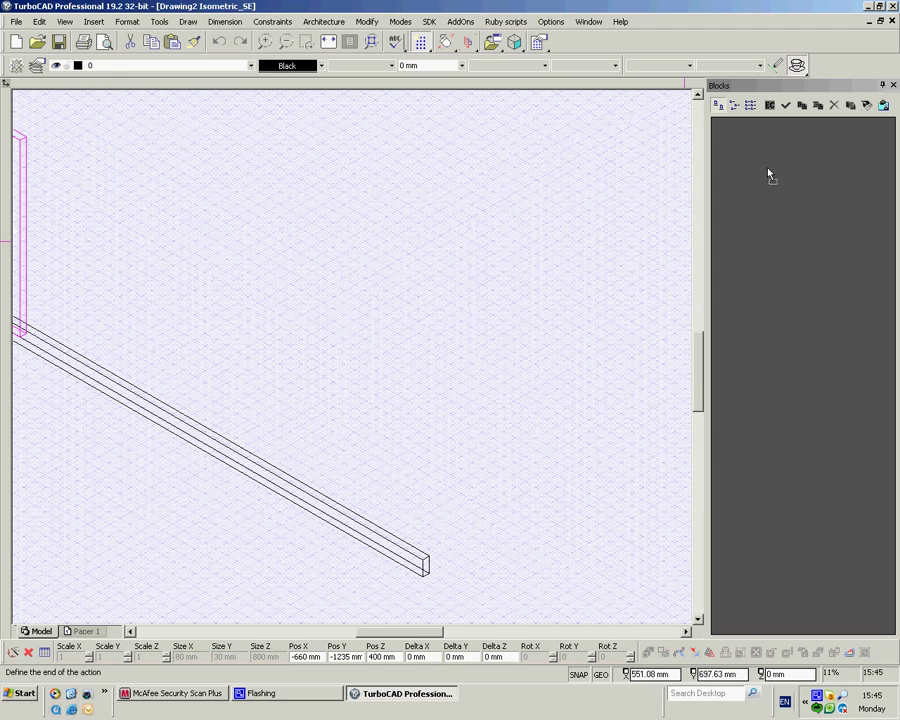
drag(760, 176, 757, 176)
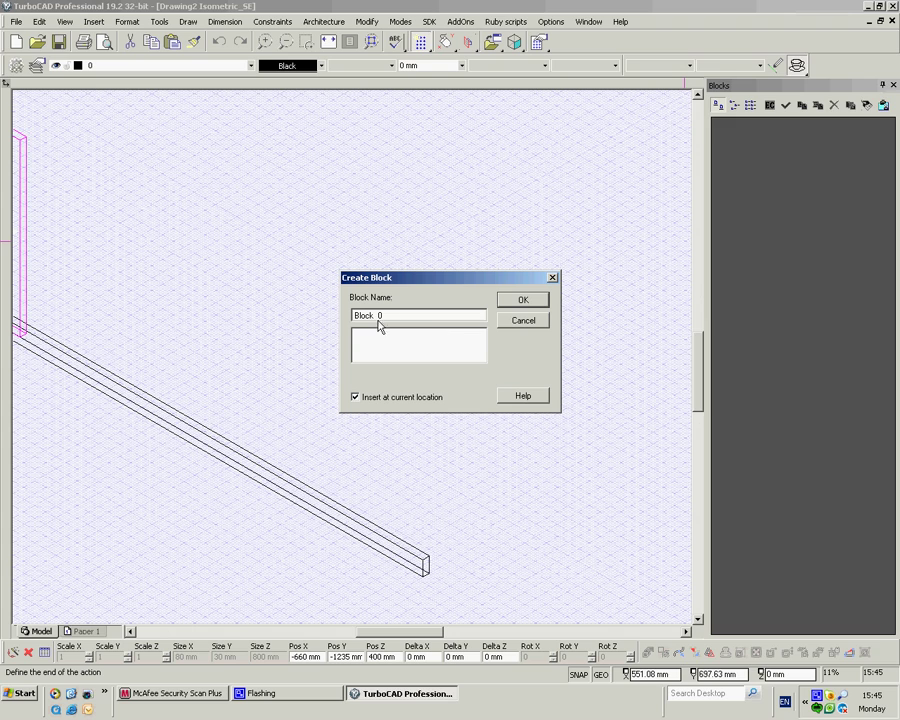
drag(393, 315, 333, 308)
text(picket)
key(Return)
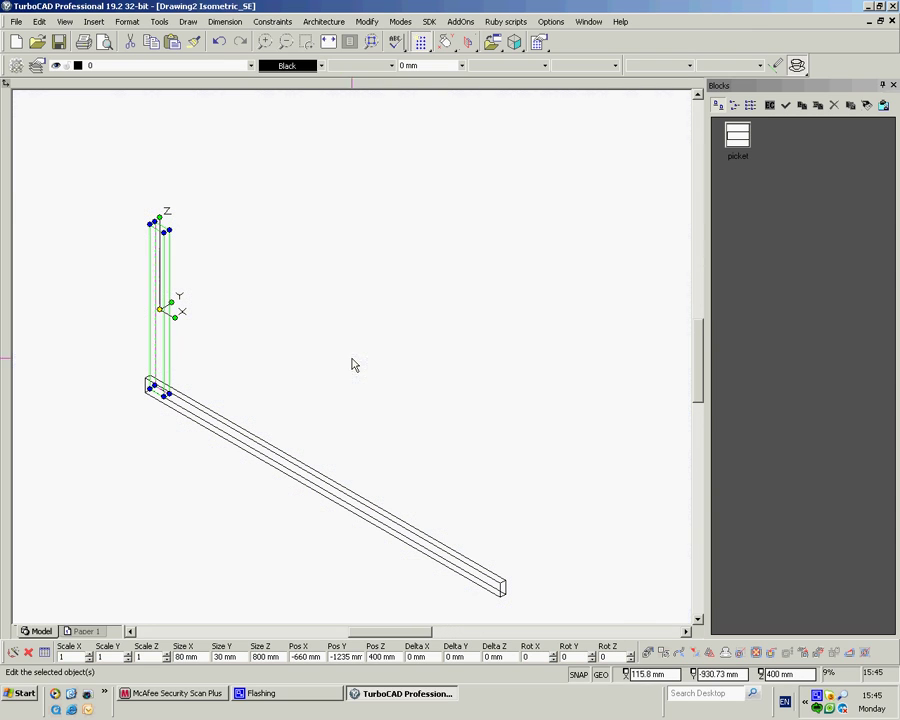
click(356, 312)
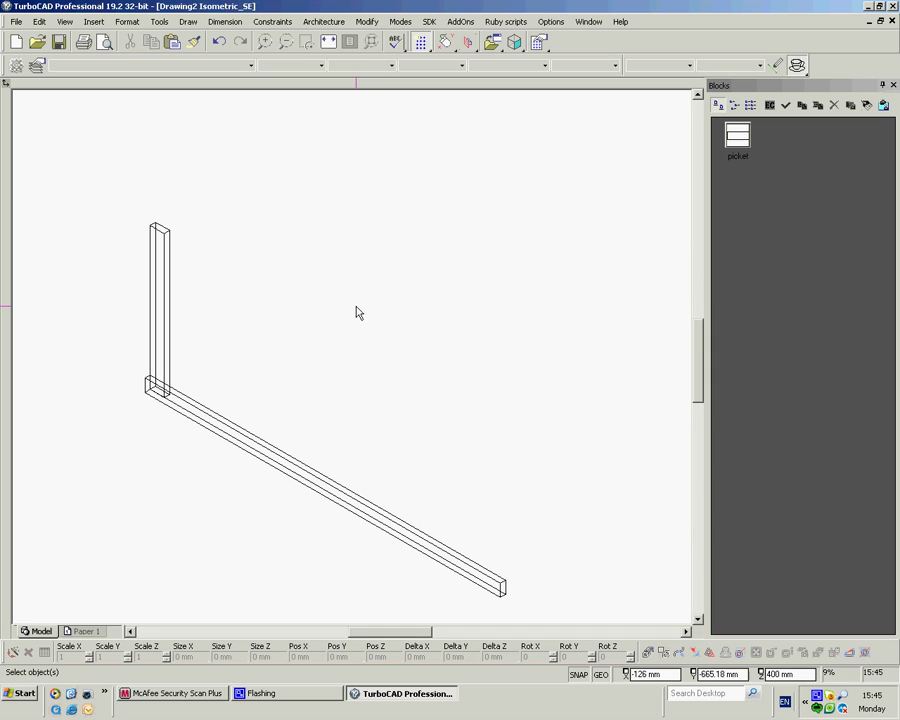
click(553, 22)
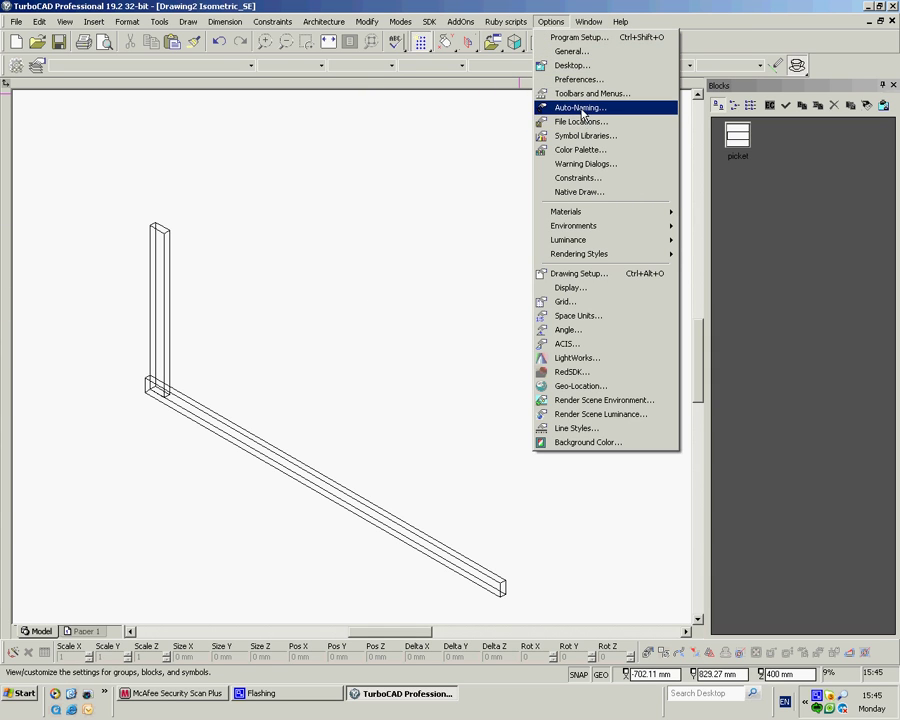
click(580, 107)
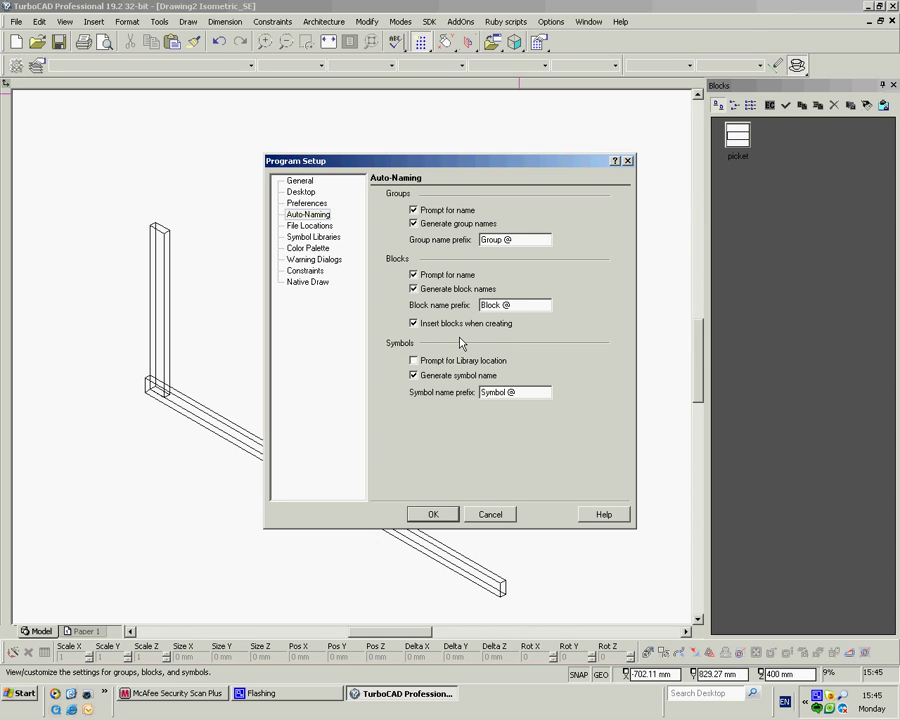
click(432, 513)
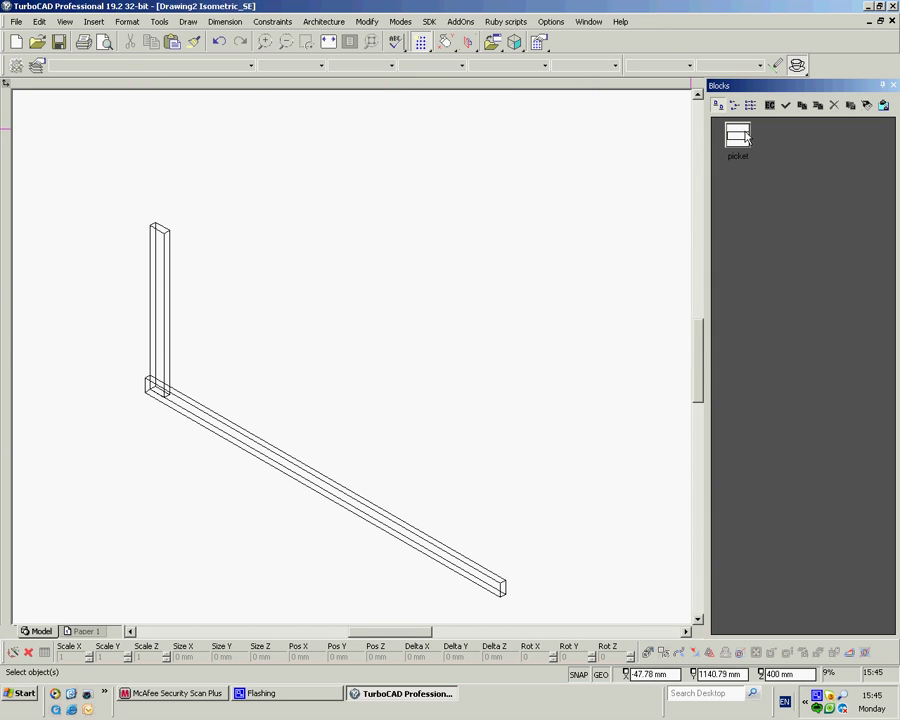
click(321, 485)
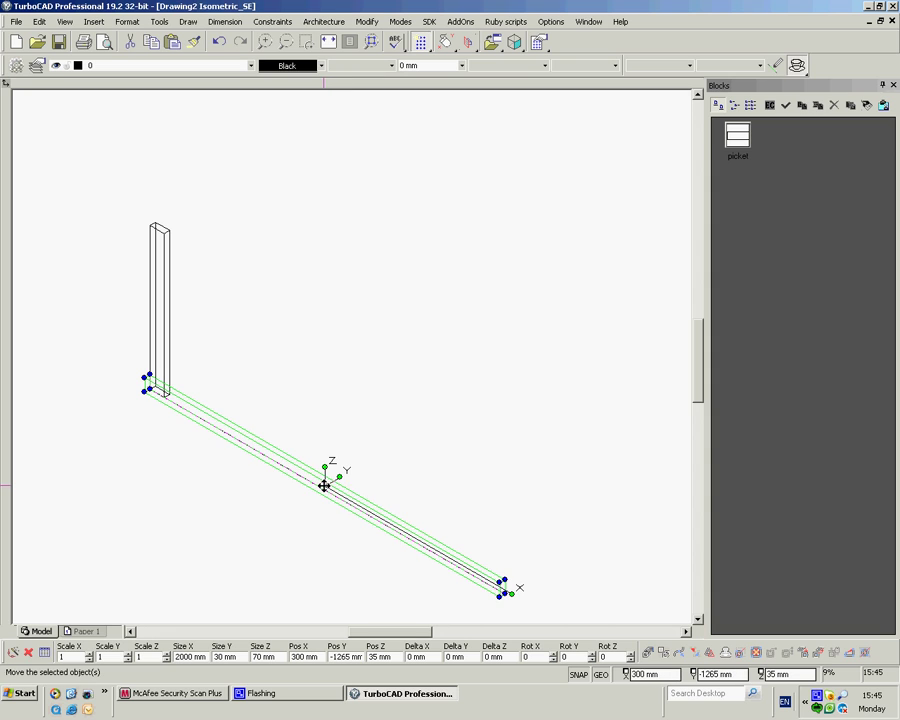
Drag the long rail into the Blocks palette as a new block named 'brace'.
drag(324, 486, 806, 153)
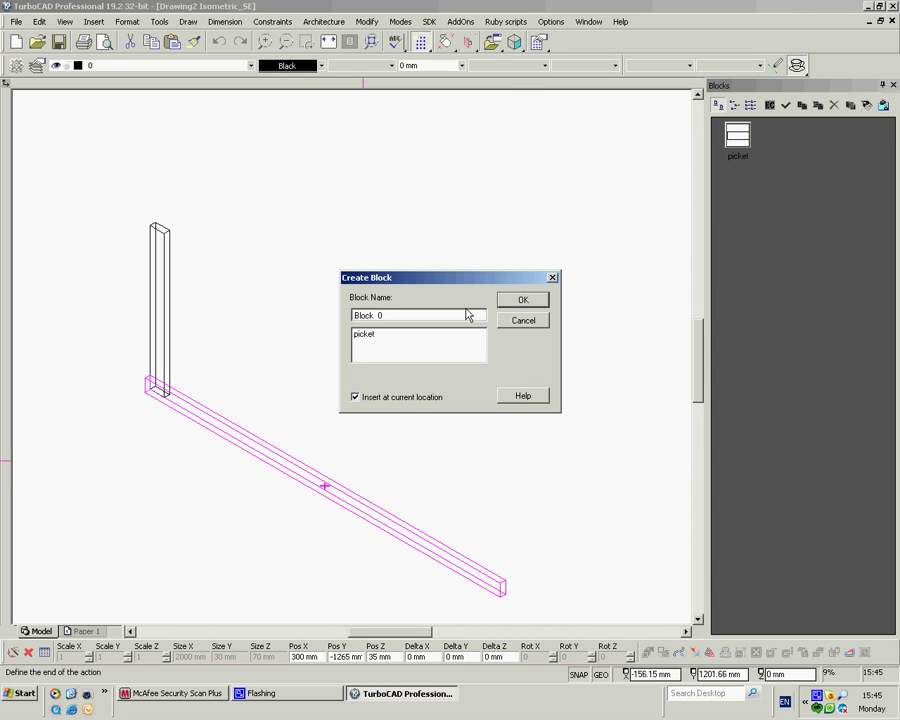
drag(468, 313, 300, 305)
text(brace)
click(522, 300)
click(458, 320)
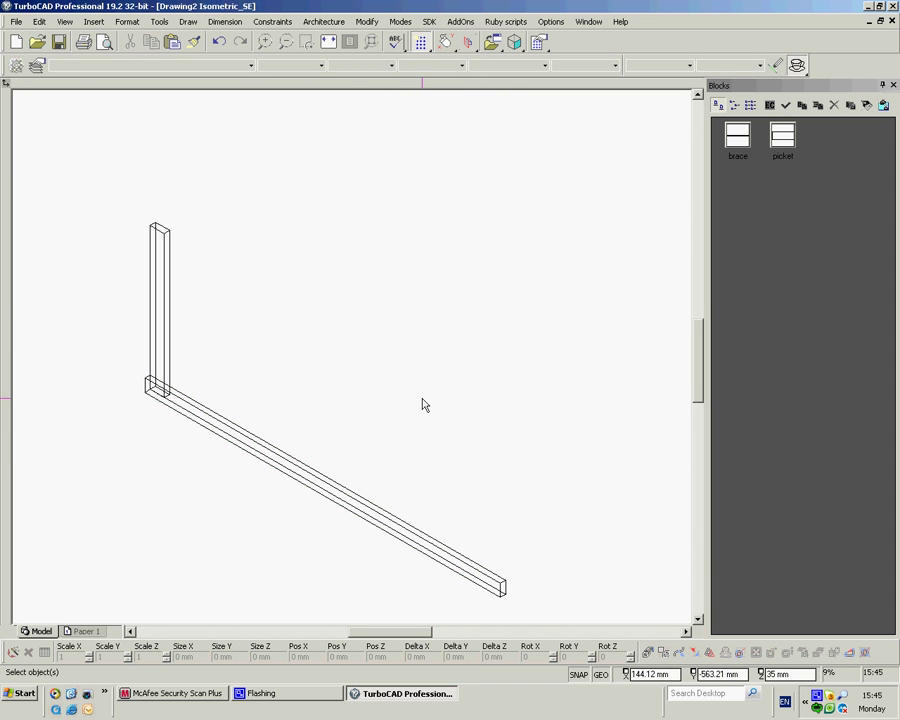
middle_drag(420, 402, 352, 363)
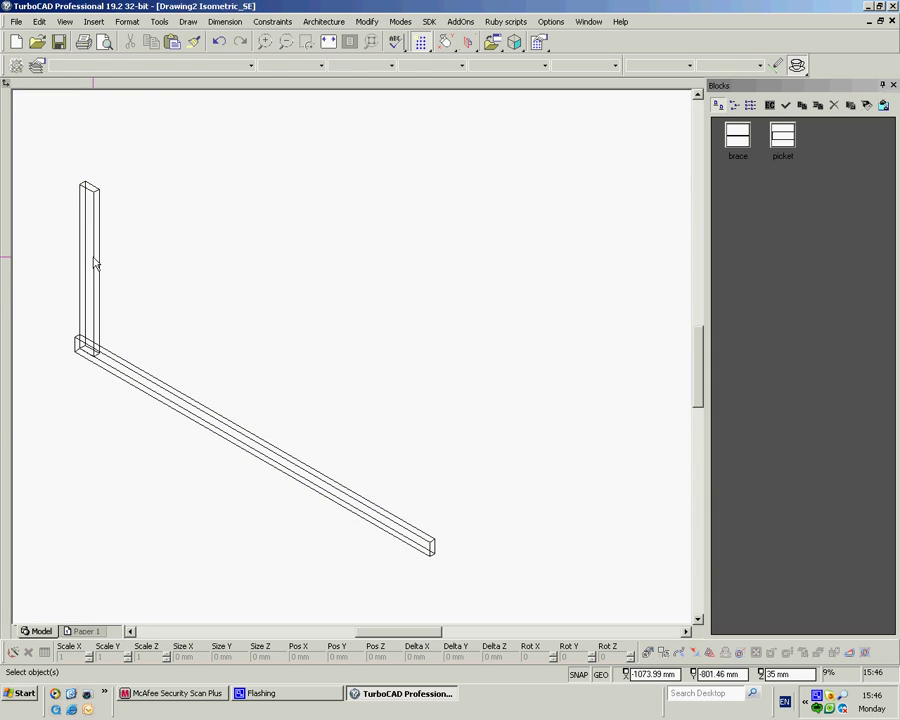
Linear-array the picket into 13 copies with XStep 160, YStep 0, ZStep 0.
click(94, 255)
click(366, 21)
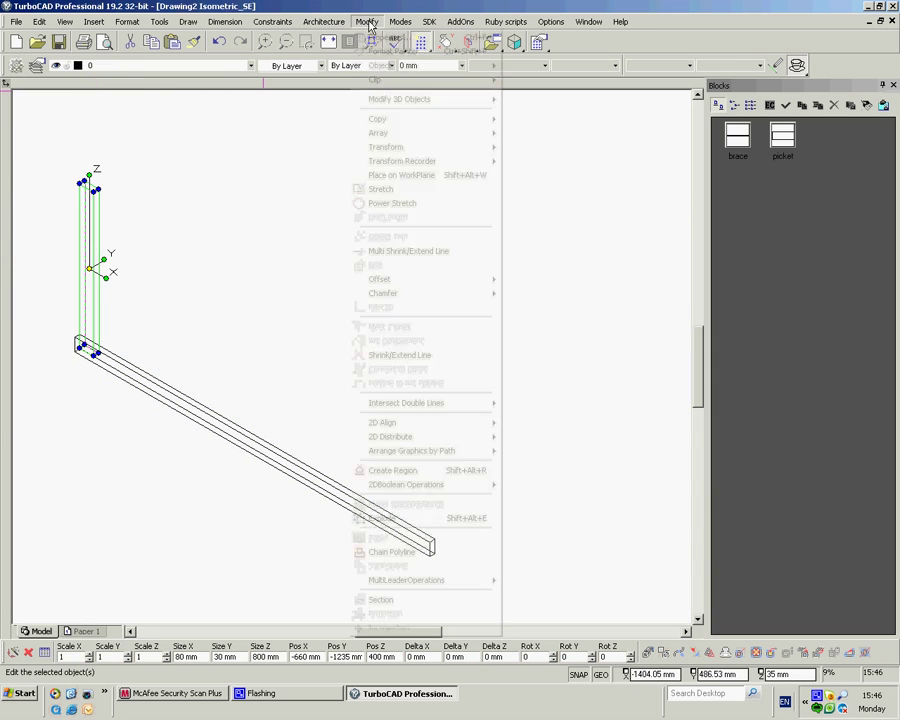
mouse_move(385, 133)
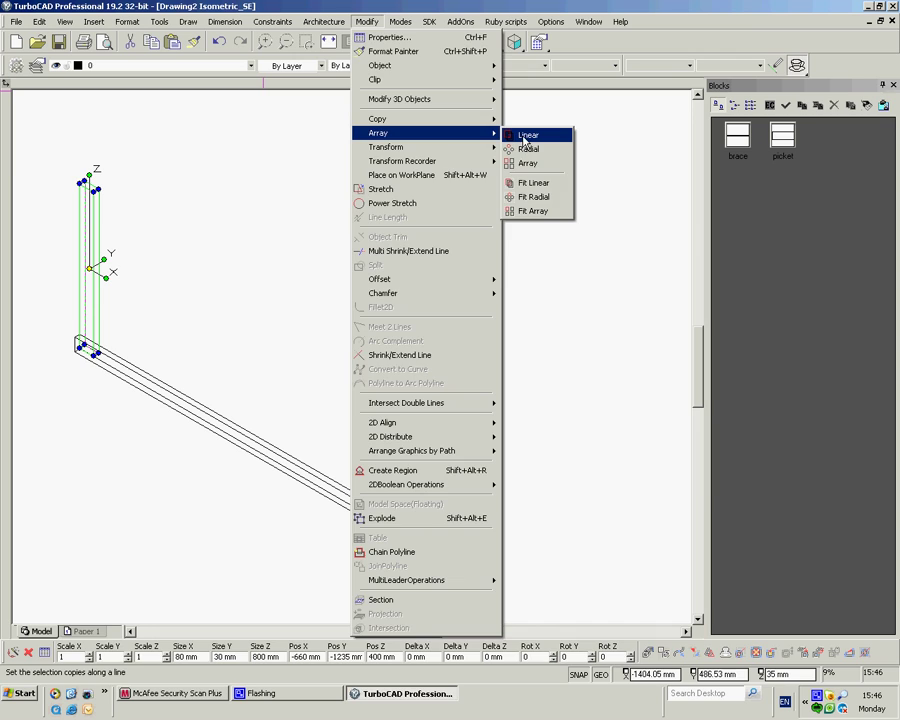
click(522, 135)
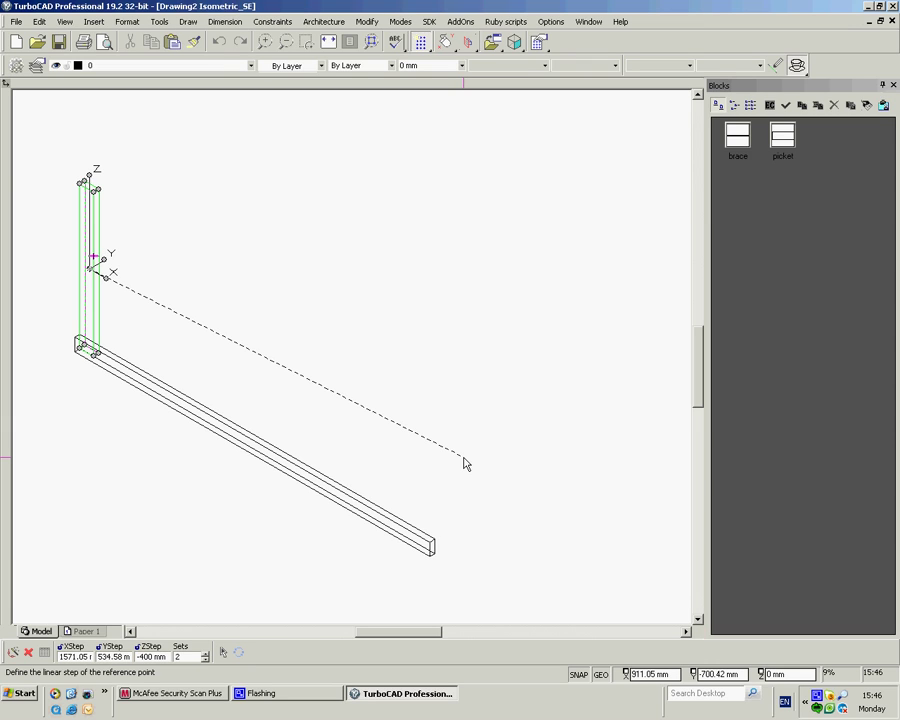
key(Tab)
text(1)
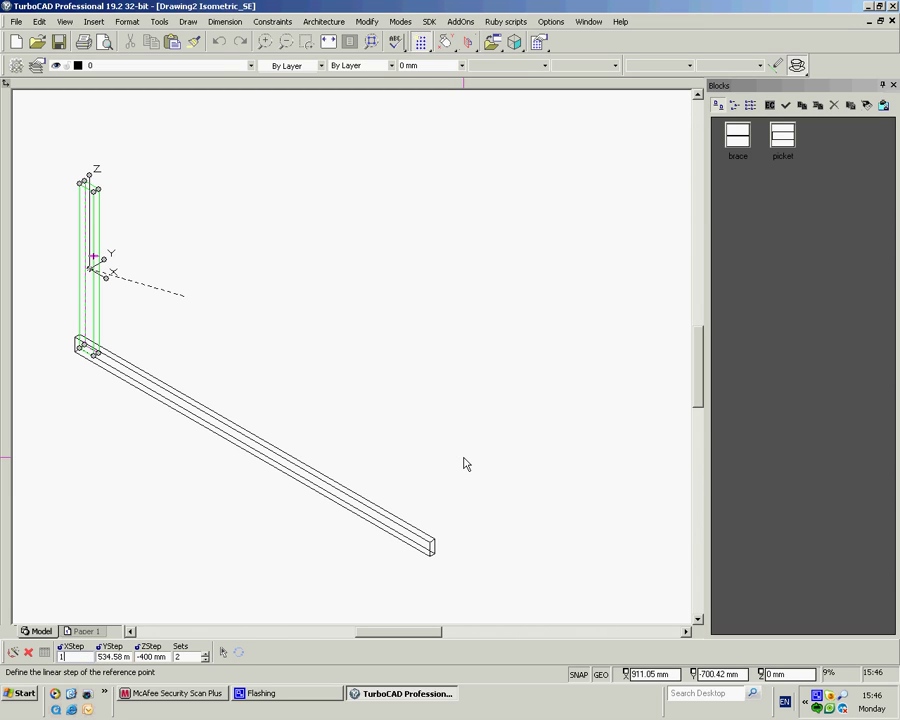
text(60)
key(Tab)
text(0)
key(Tab)
text(0)
key(Tab)
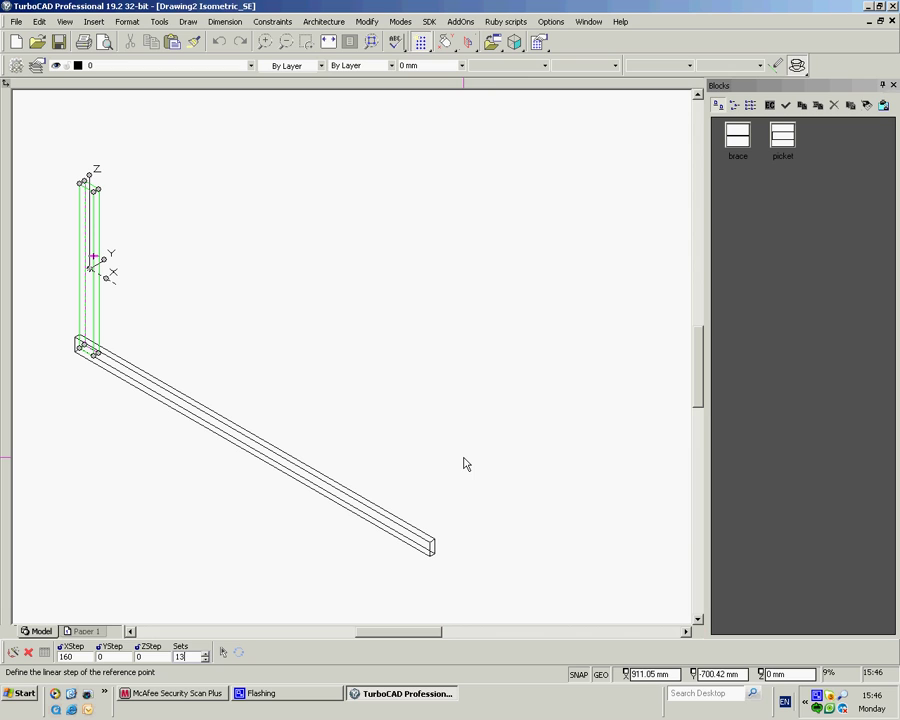
key(Return)
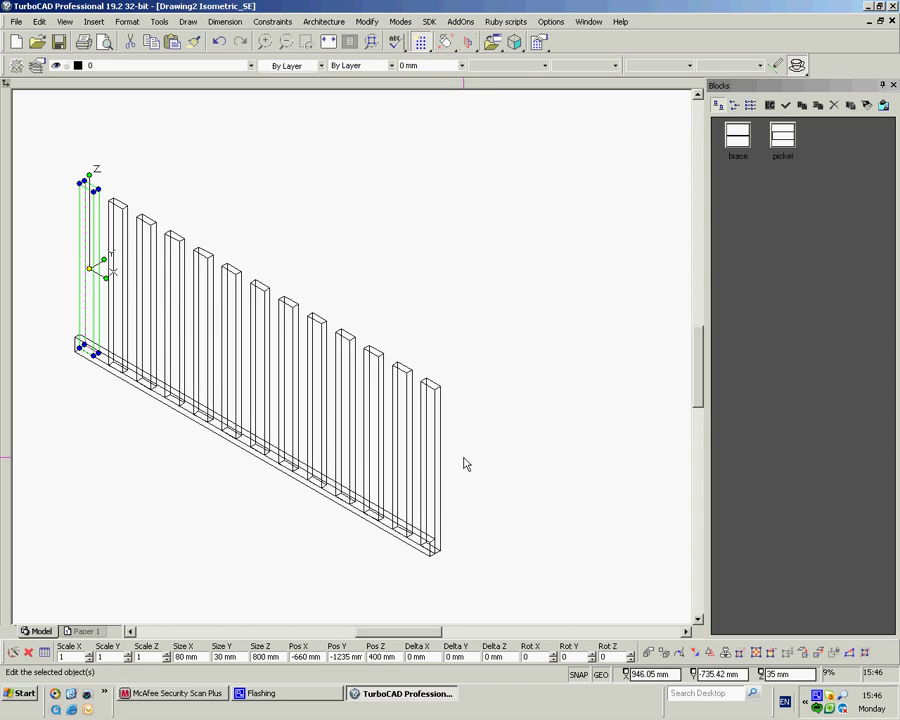
key(Escape)
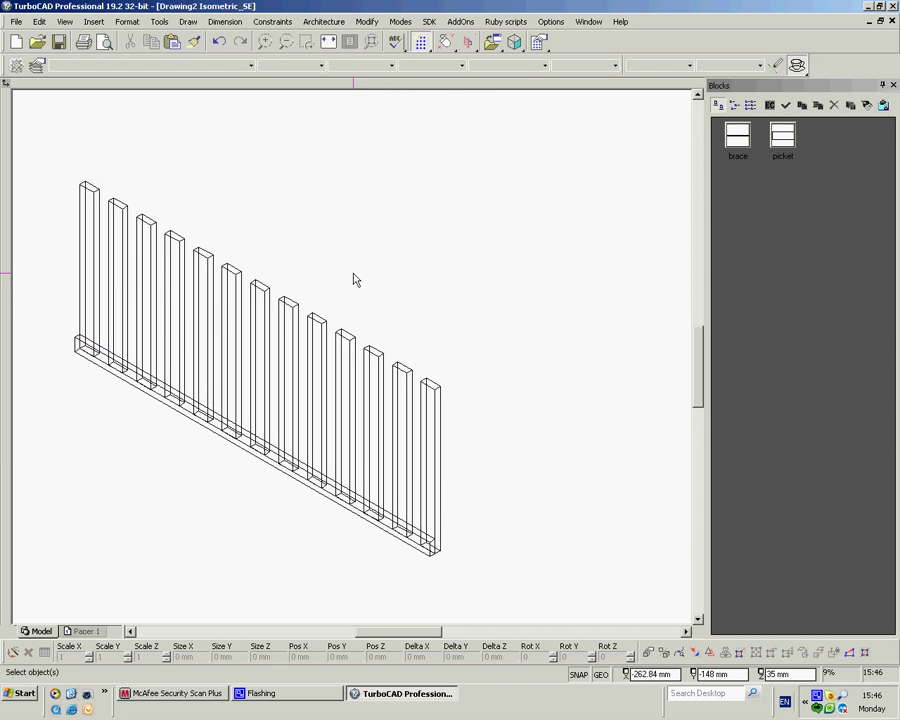
Select the brace rail beneath the pickets and raise it 90 mm.
click(268, 468)
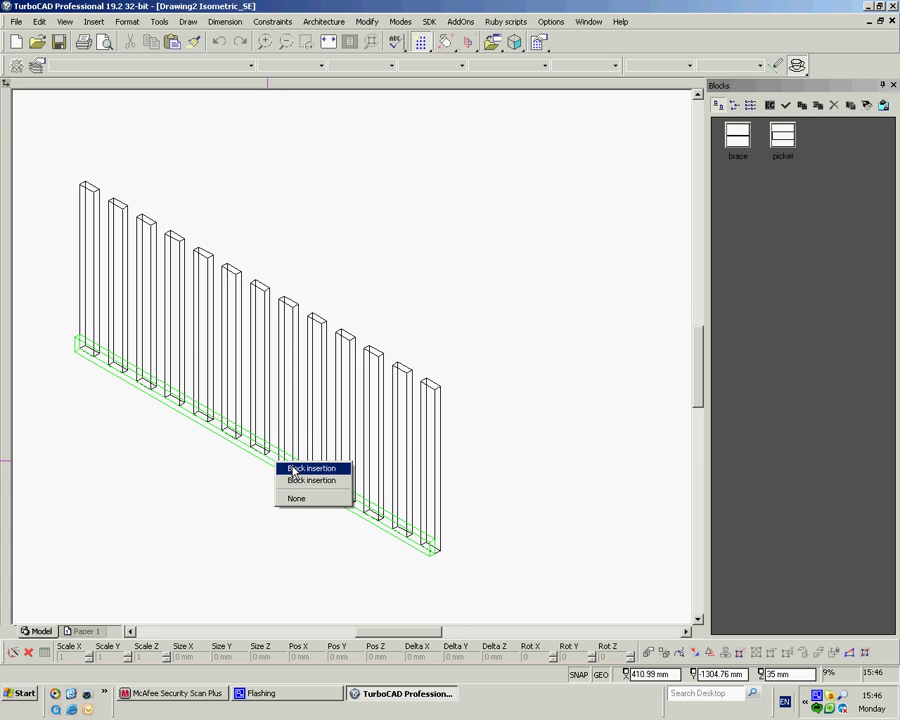
click(293, 468)
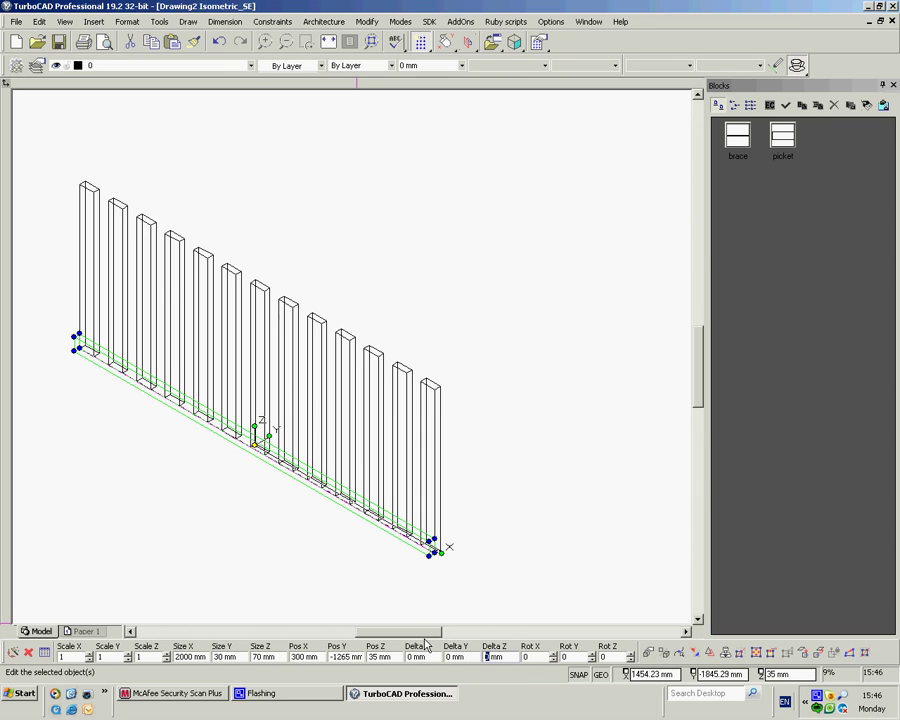
text(-90)
text(0)
key(Return)
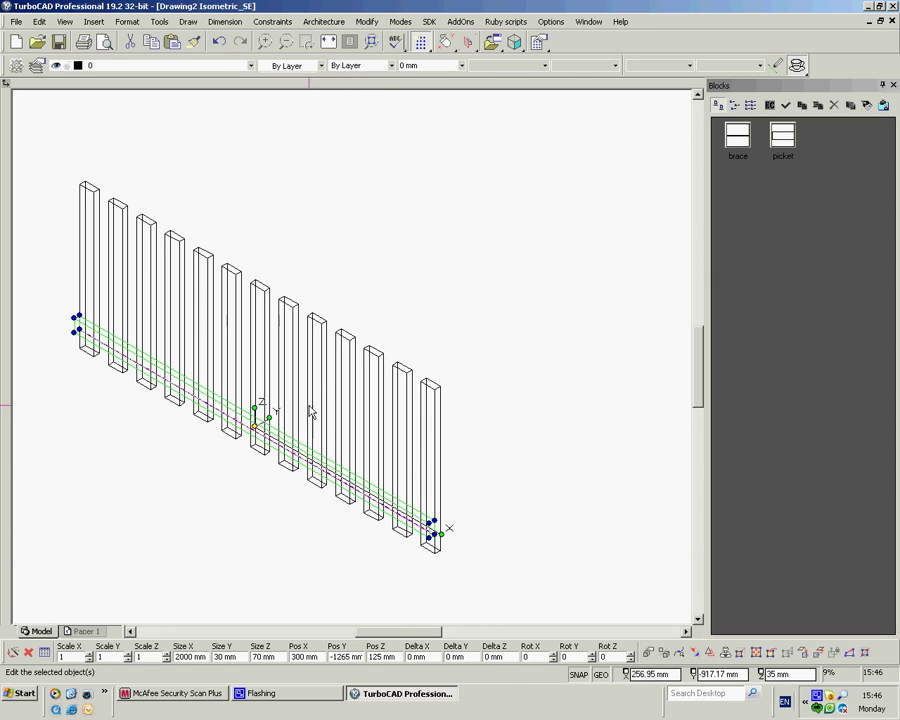
With Make Copy on, place a copy of the rail 500 mm higher.
right_click(426, 273)
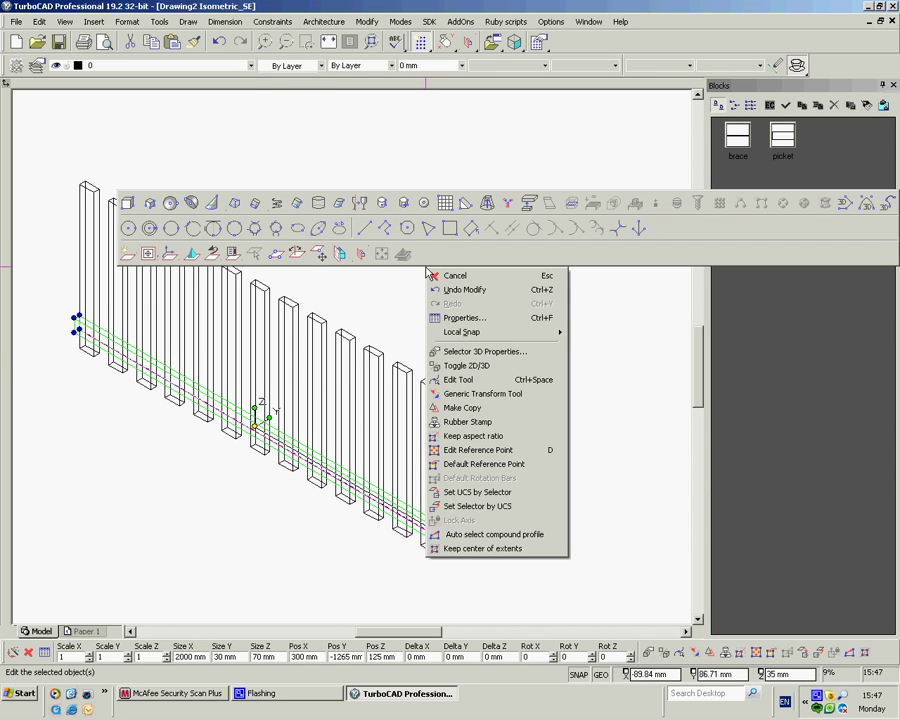
click(462, 408)
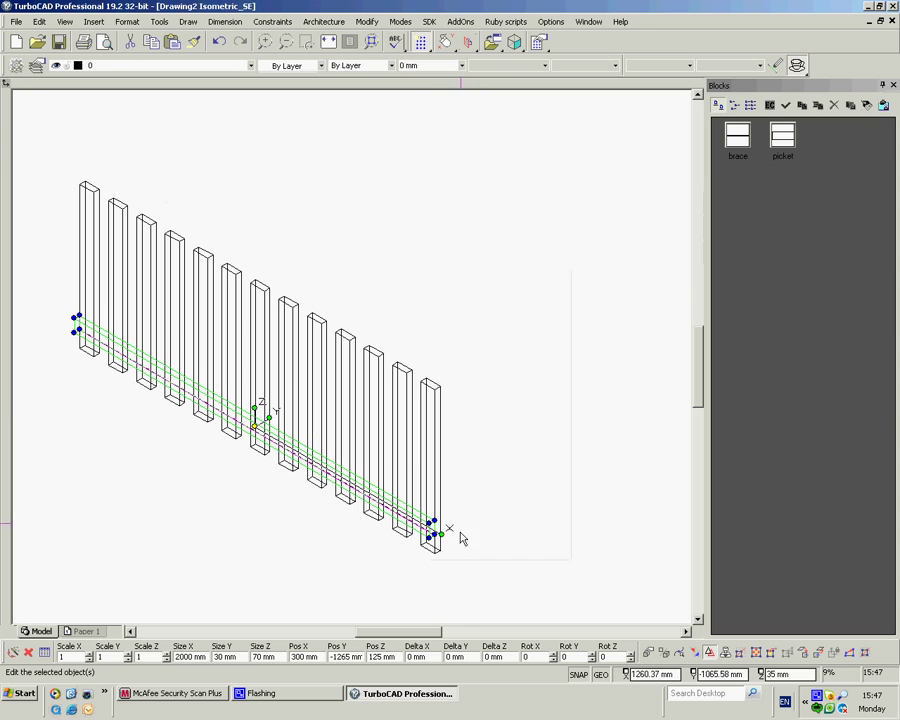
double_click(487, 657)
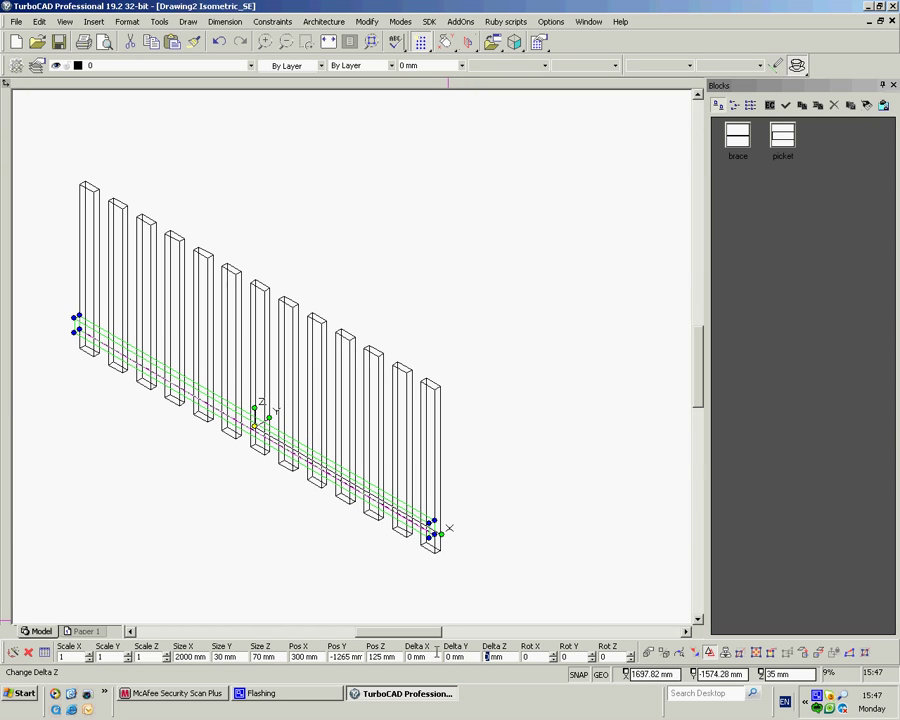
text(500)
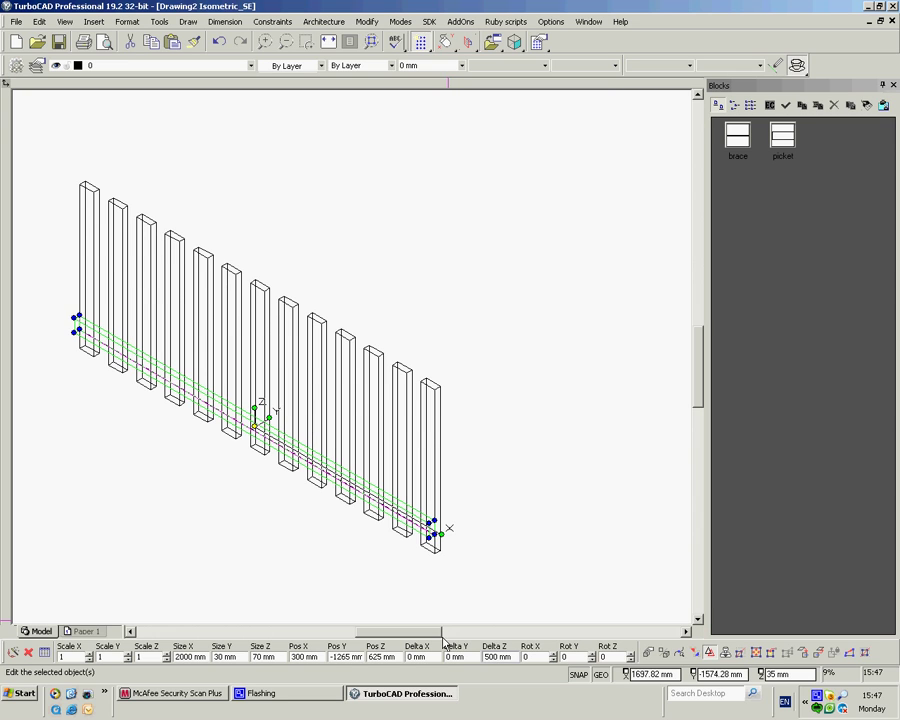
key(Return)
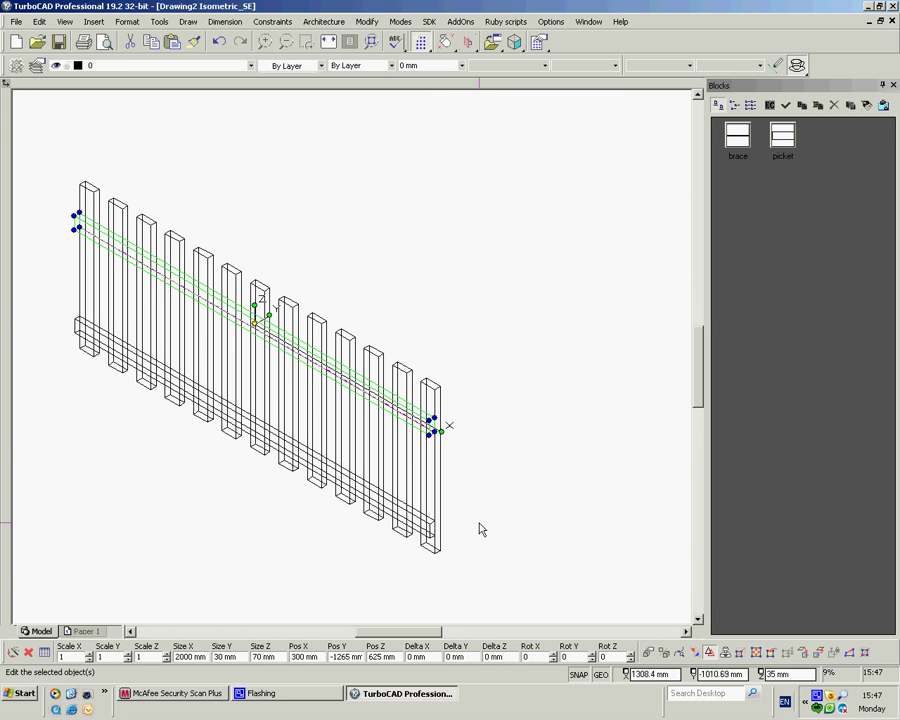
click(464, 263)
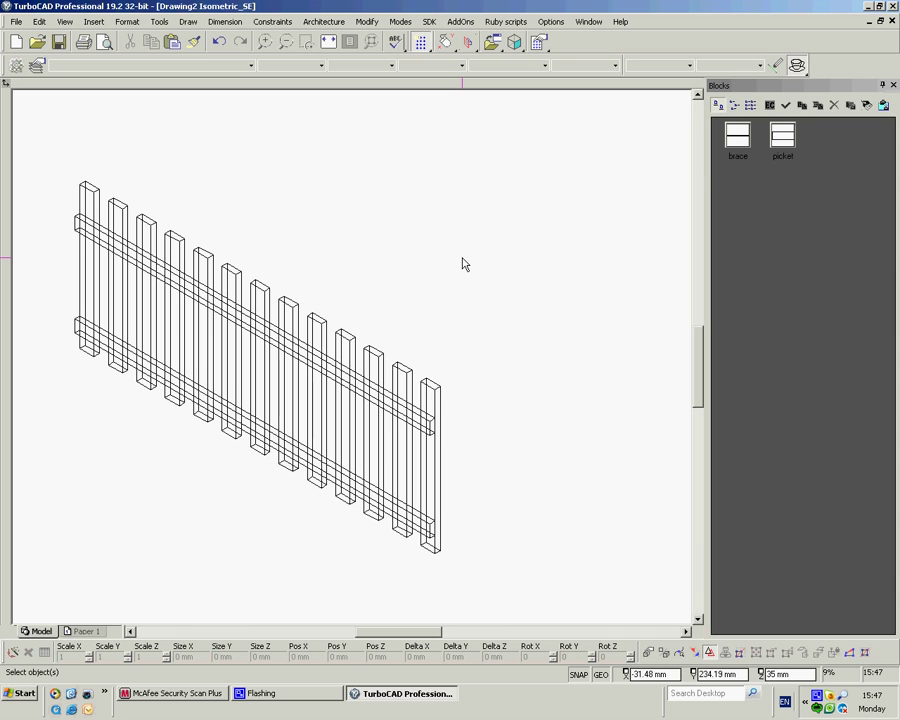
right_click(463, 263)
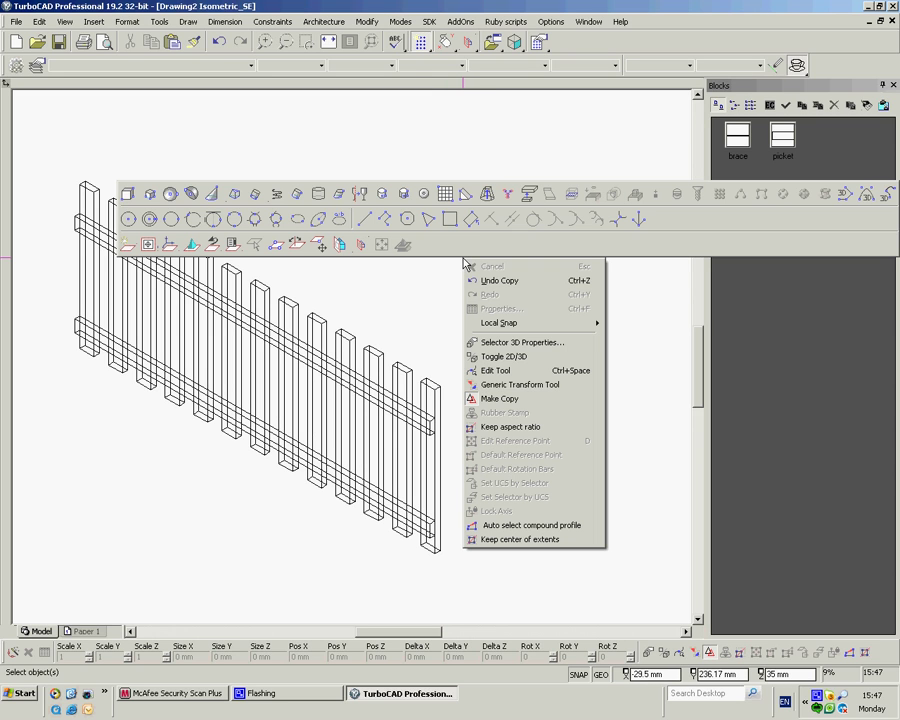
Turn Make Copy off, orbit the fence, and apply the Hidden Line visual style.
click(494, 400)
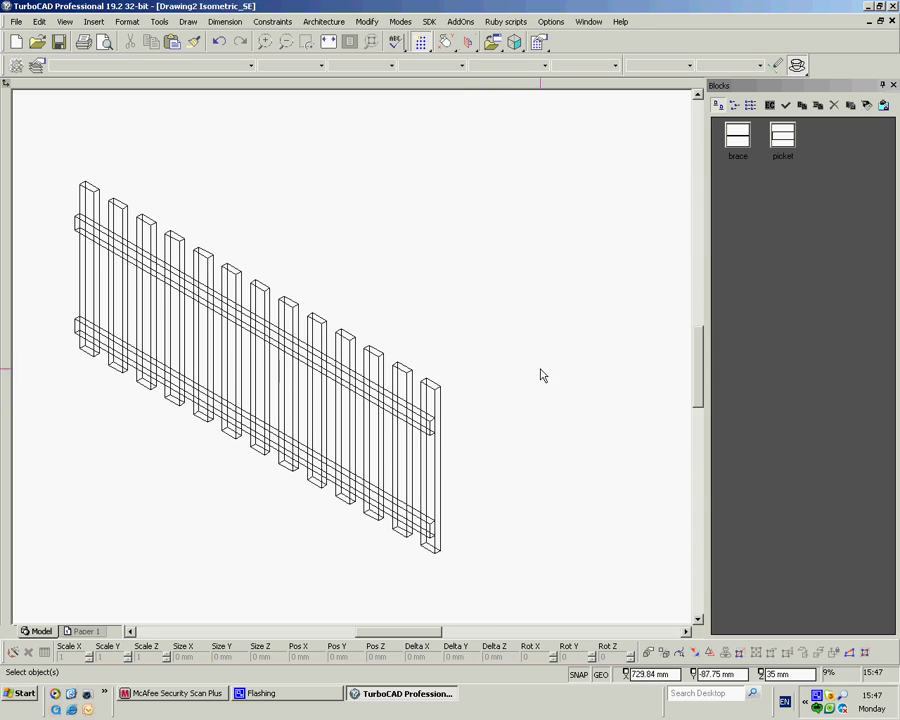
middle_drag(511, 352, 301, 256)
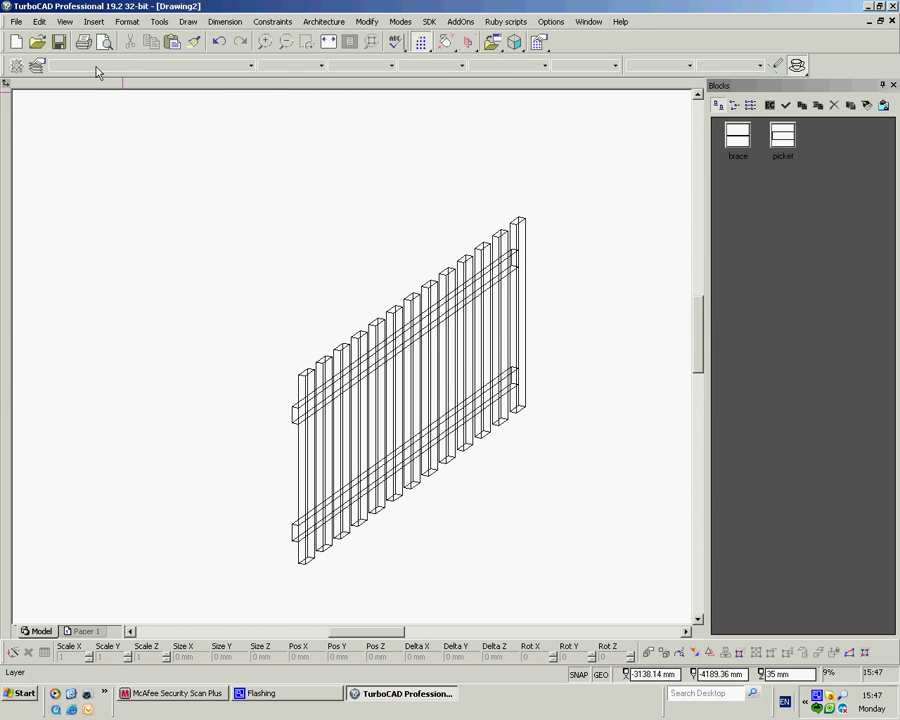
click(63, 22)
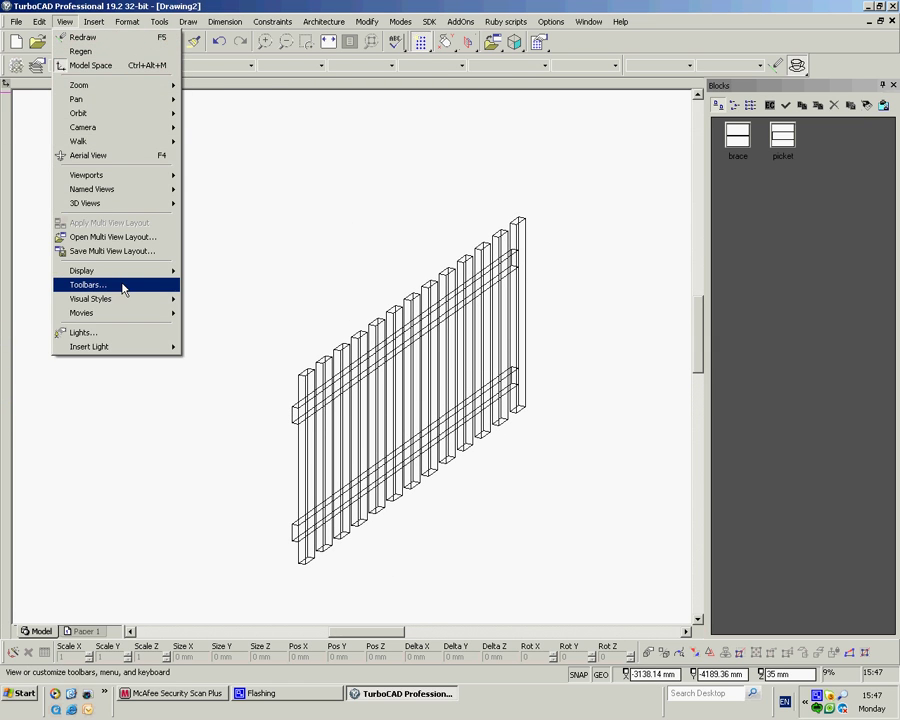
mouse_move(125, 299)
click(236, 174)
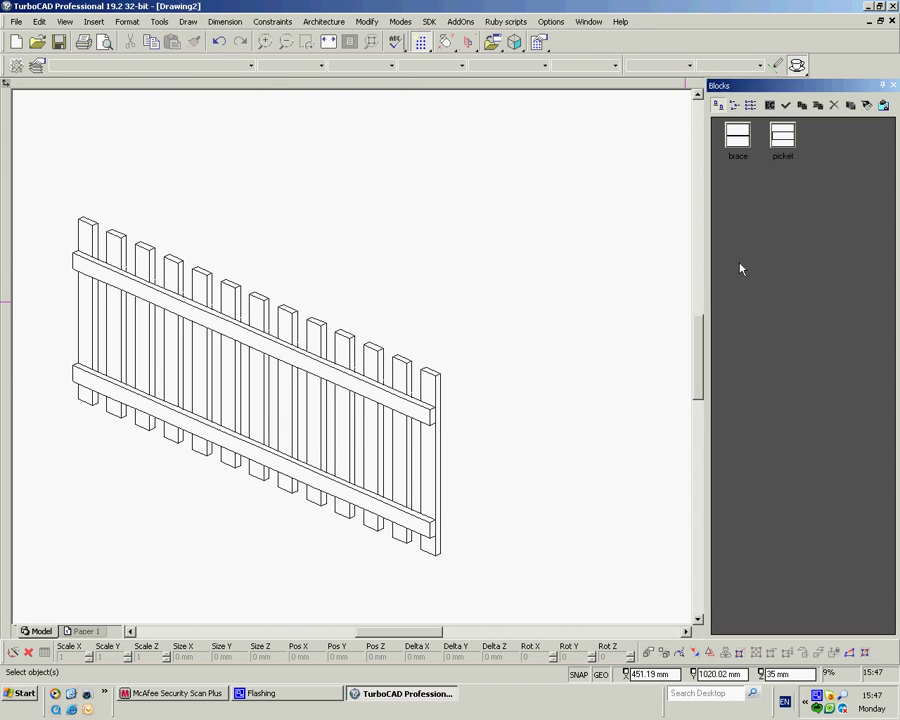
With the Blocks palette active, orbit the fence frontward and zoom until the isometric grid shows behind it.
click(783, 140)
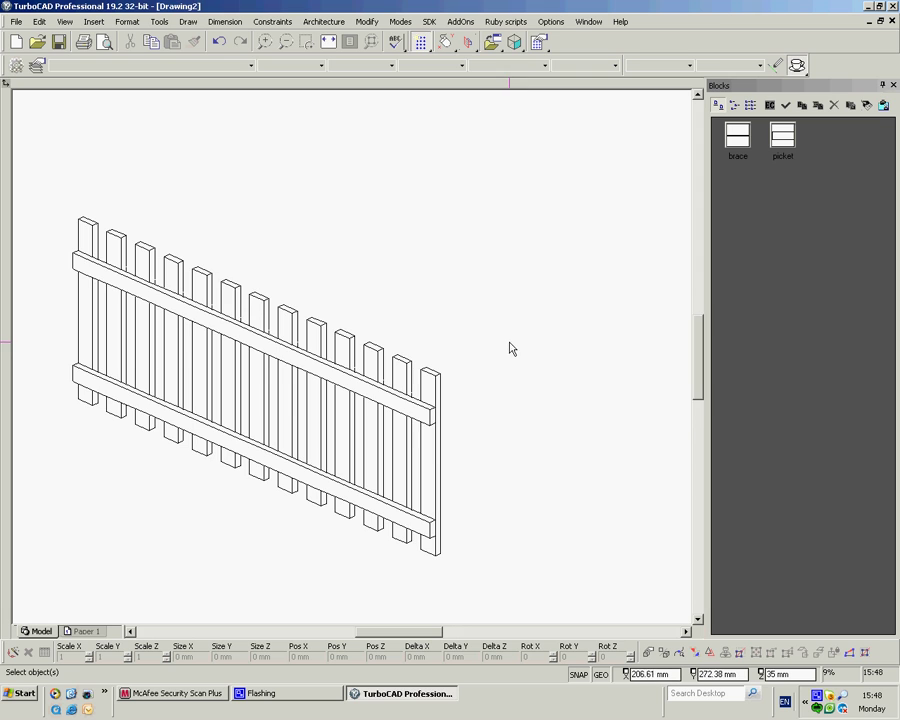
middle_drag(510, 348, 288, 312)
scroll(354, 364, down, 2)
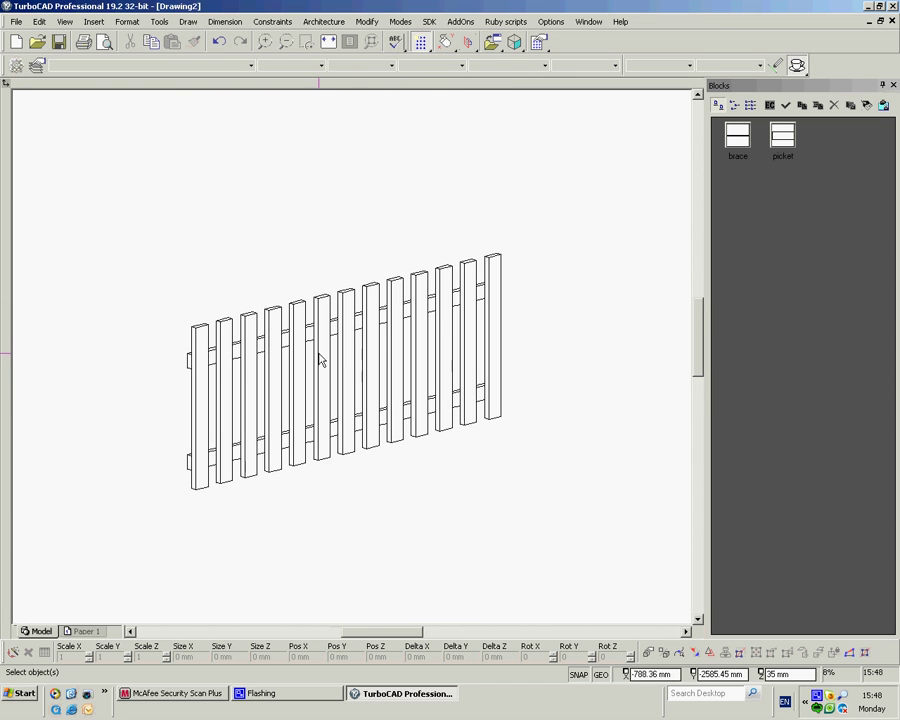
scroll(357, 364, up, 3)
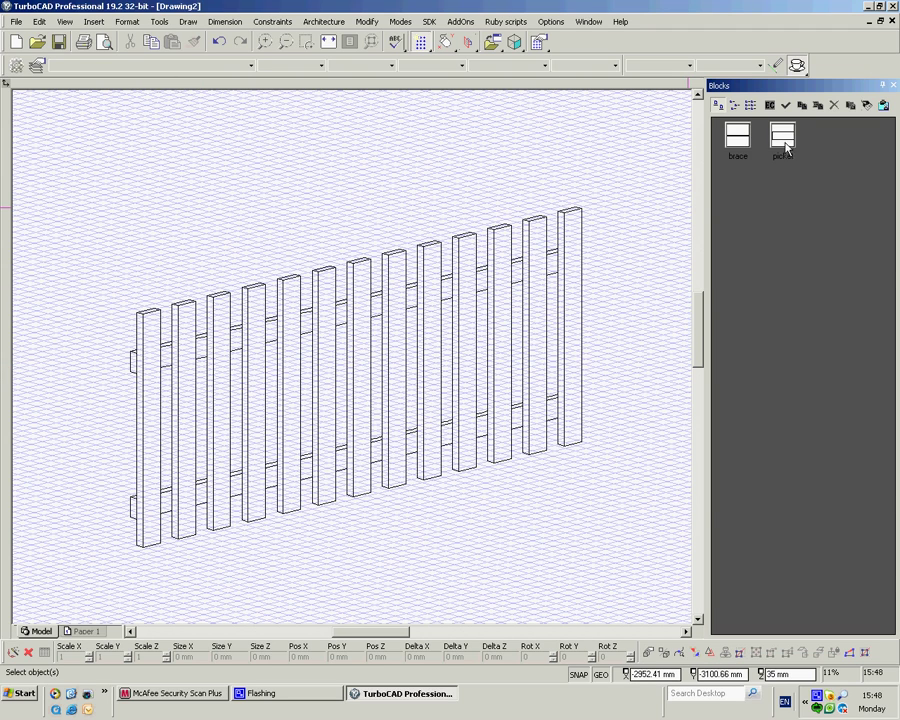
Select the picket block in the Blocks palette and open it for editing.
click(784, 140)
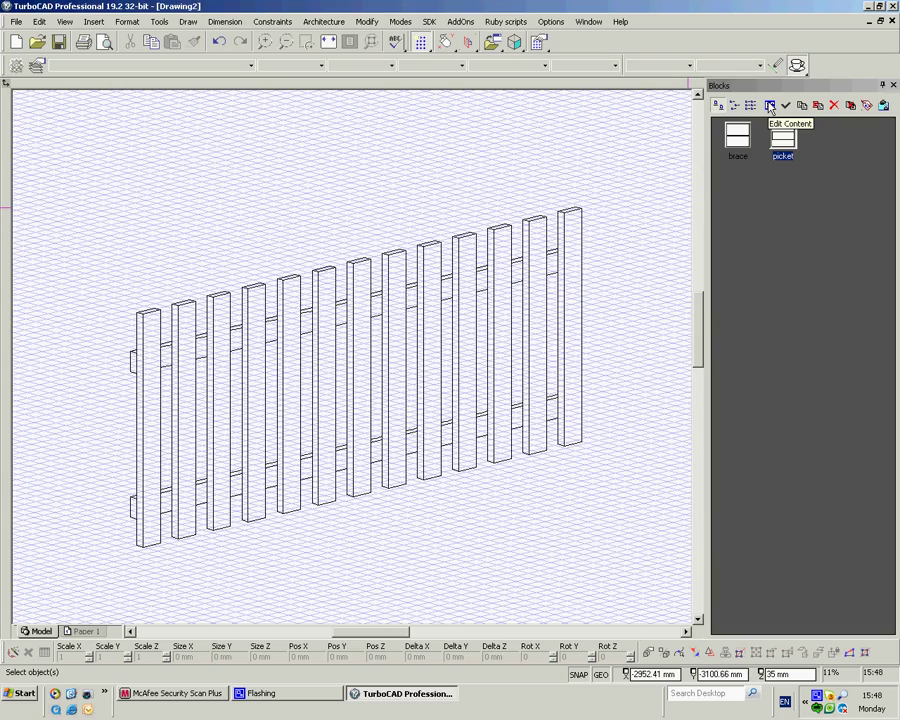
click(770, 106)
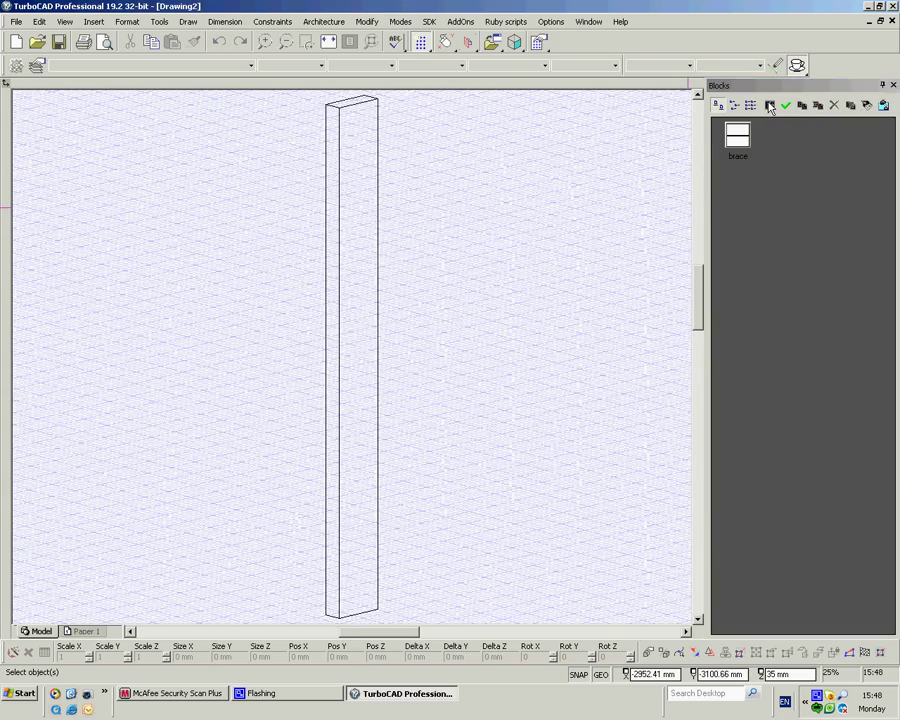
scroll(353, 362, down, 3)
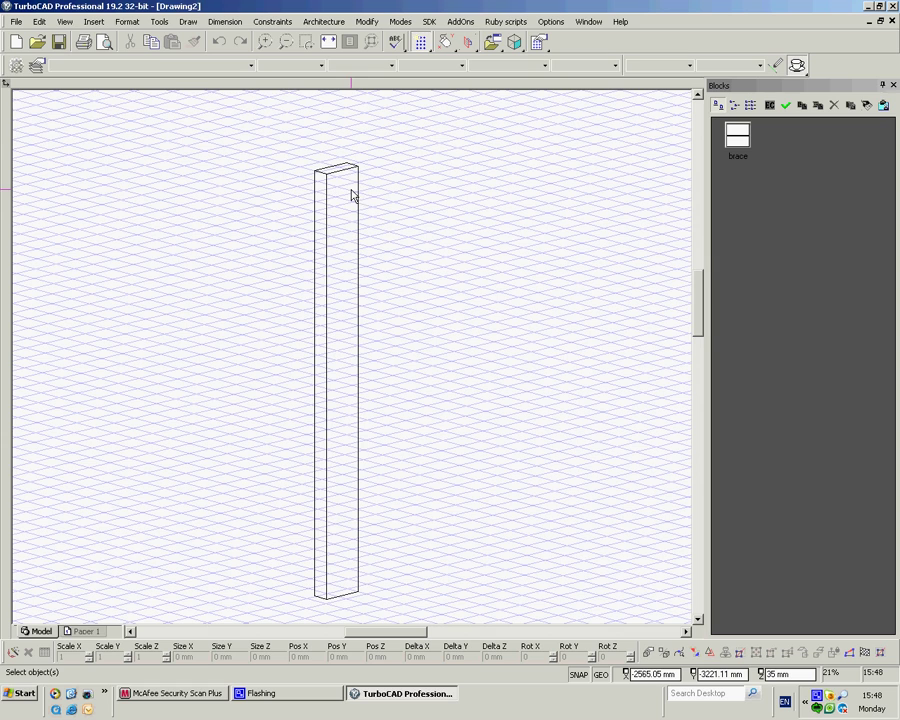
Set the workplane by facet to the column's top face using the 3D Model tools palette.
click(157, 23)
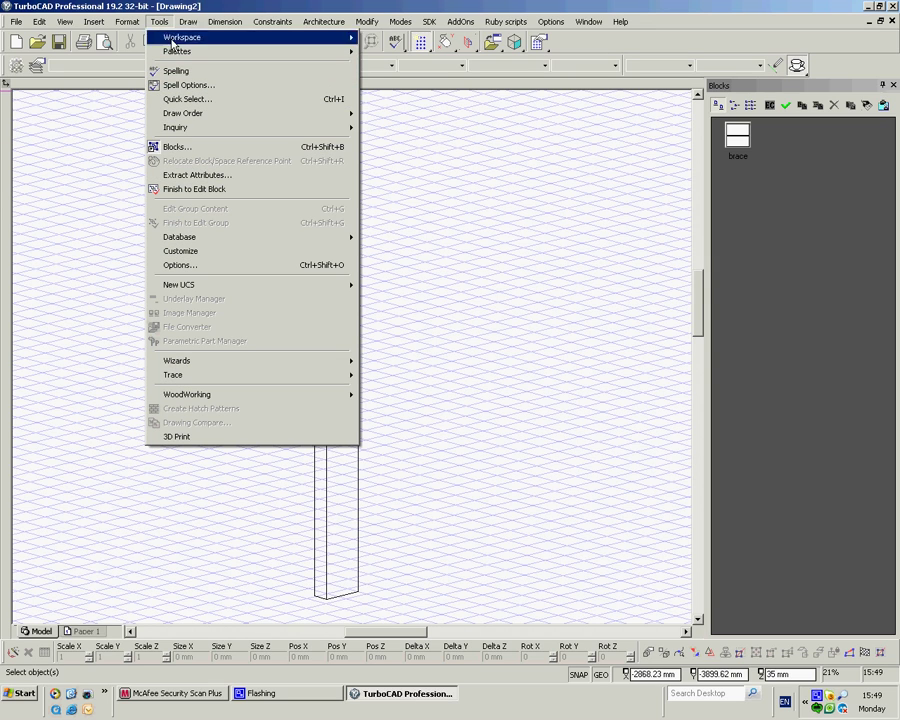
mouse_move(255, 51)
click(385, 55)
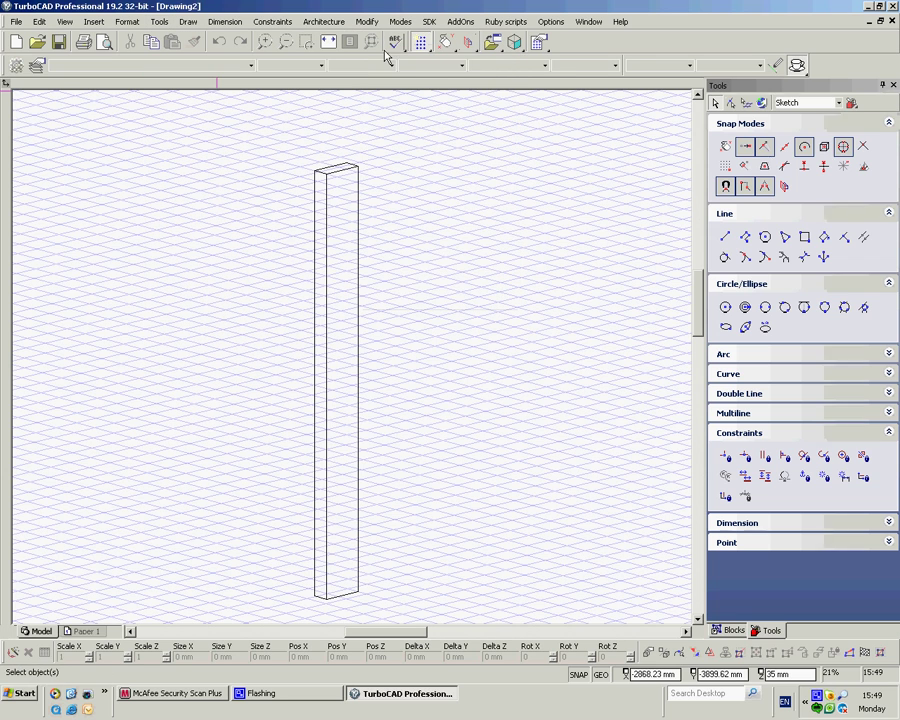
click(840, 102)
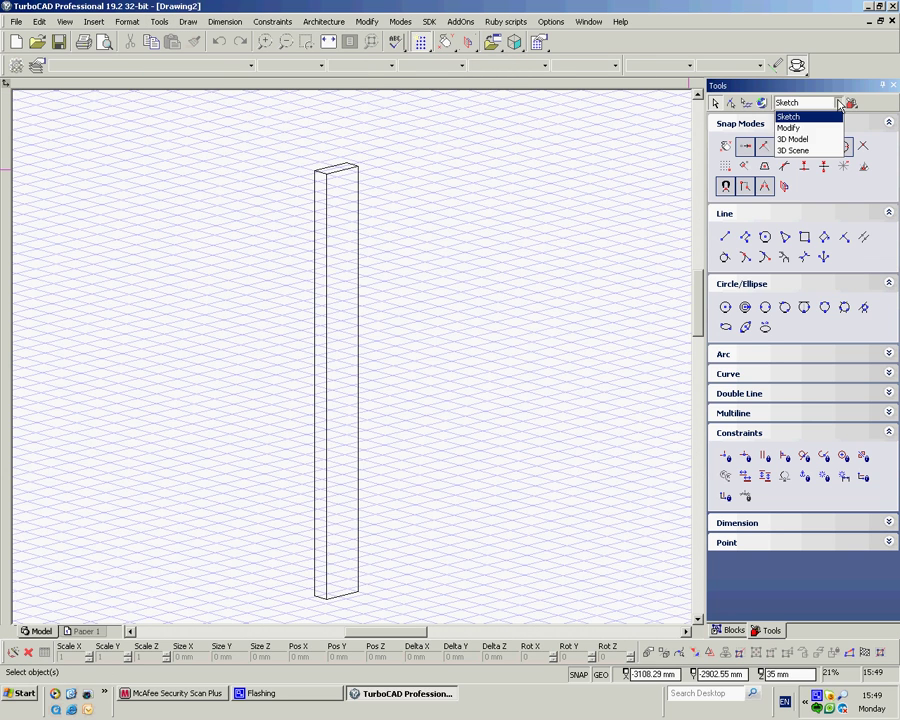
click(792, 139)
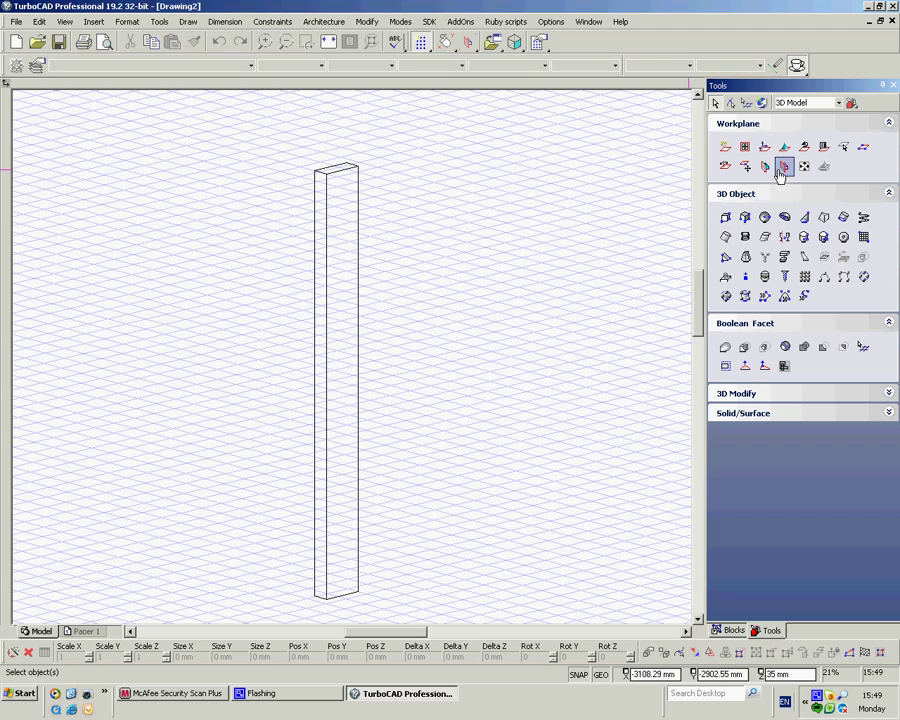
click(765, 167)
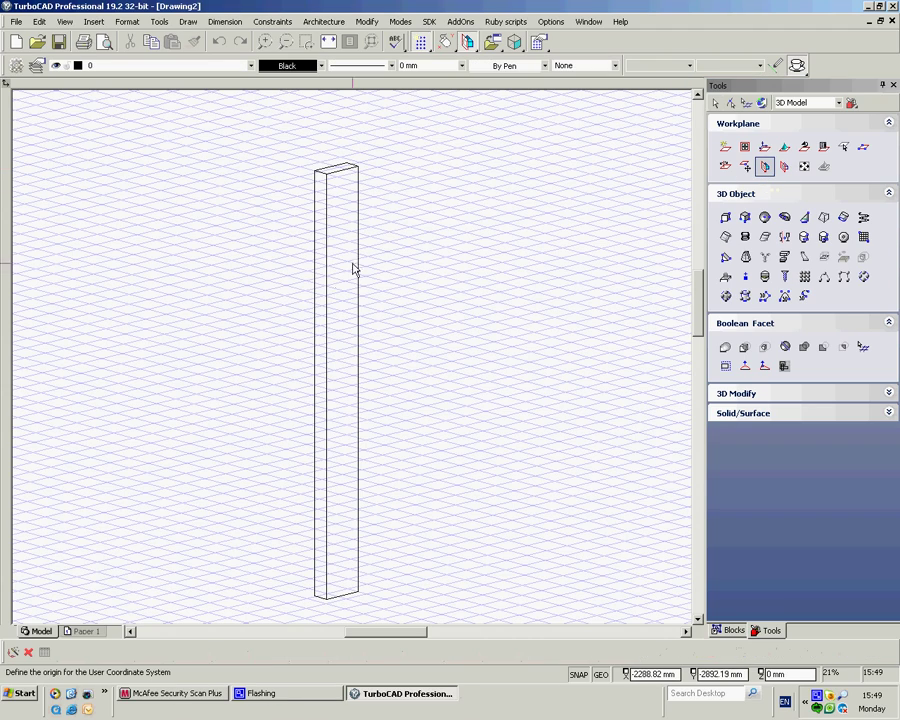
click(341, 199)
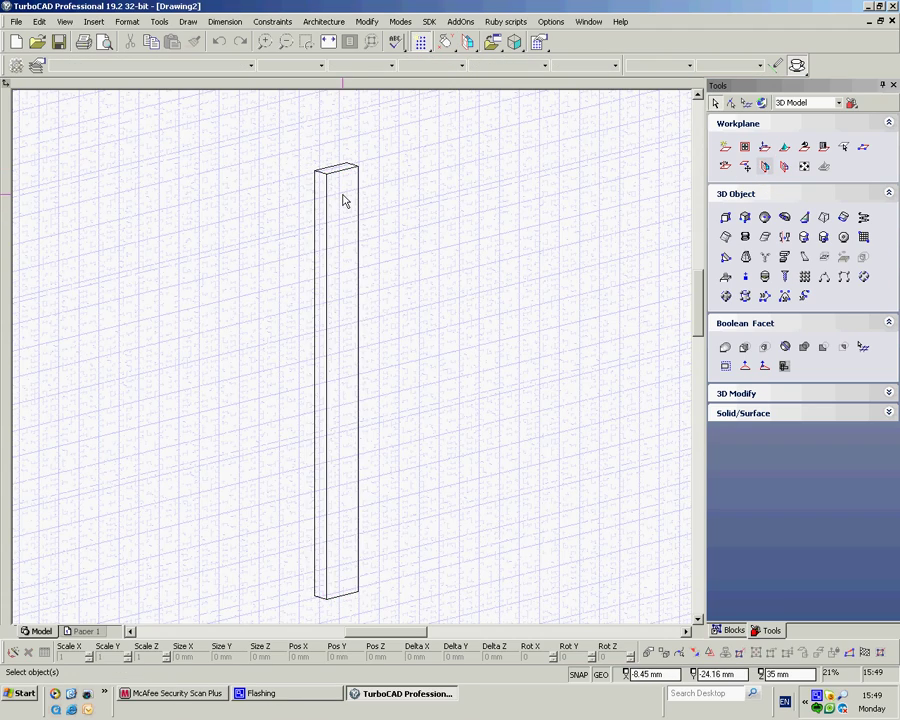
scroll(352, 360, up, 3)
scroll(352, 366, up, 1)
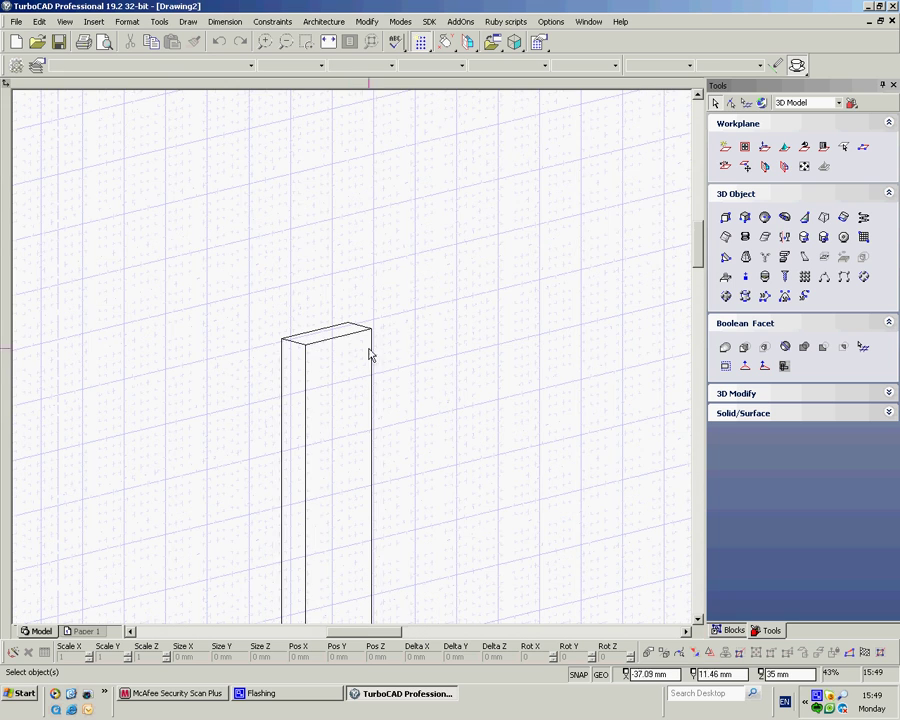
Draw a cylinder centred on the column's top-face midpoint, 40 mm radius and -30 mm height.
right_click(451, 268)
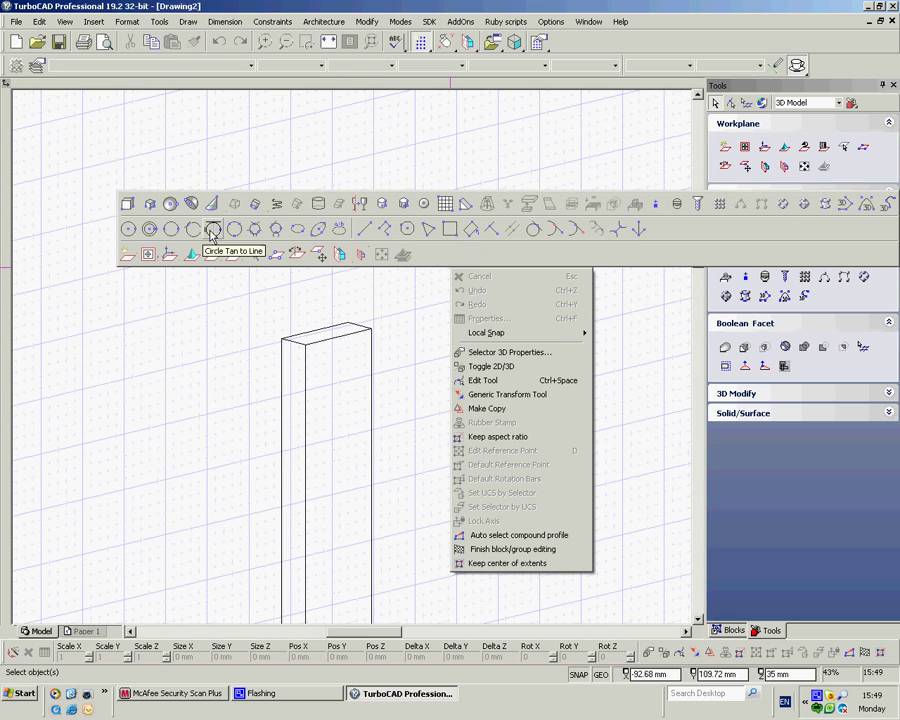
click(381, 205)
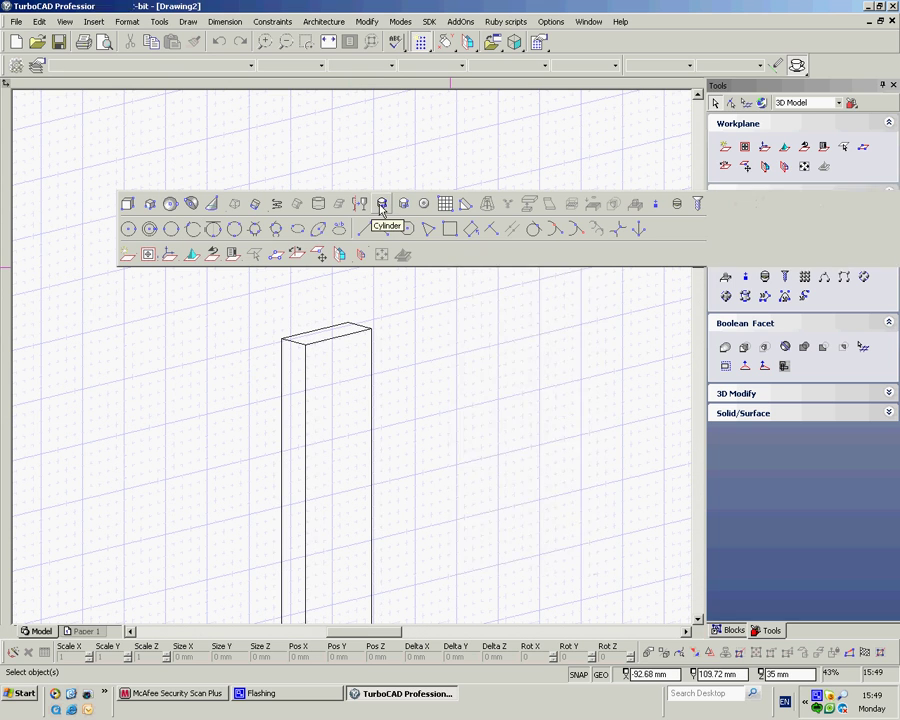
click(340, 336)
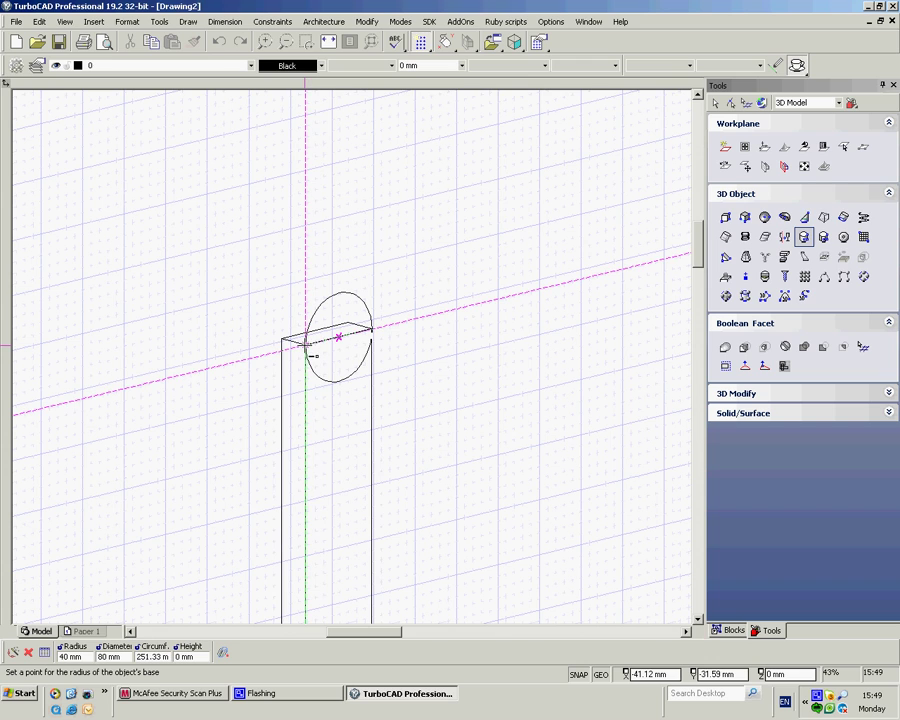
click(305, 344)
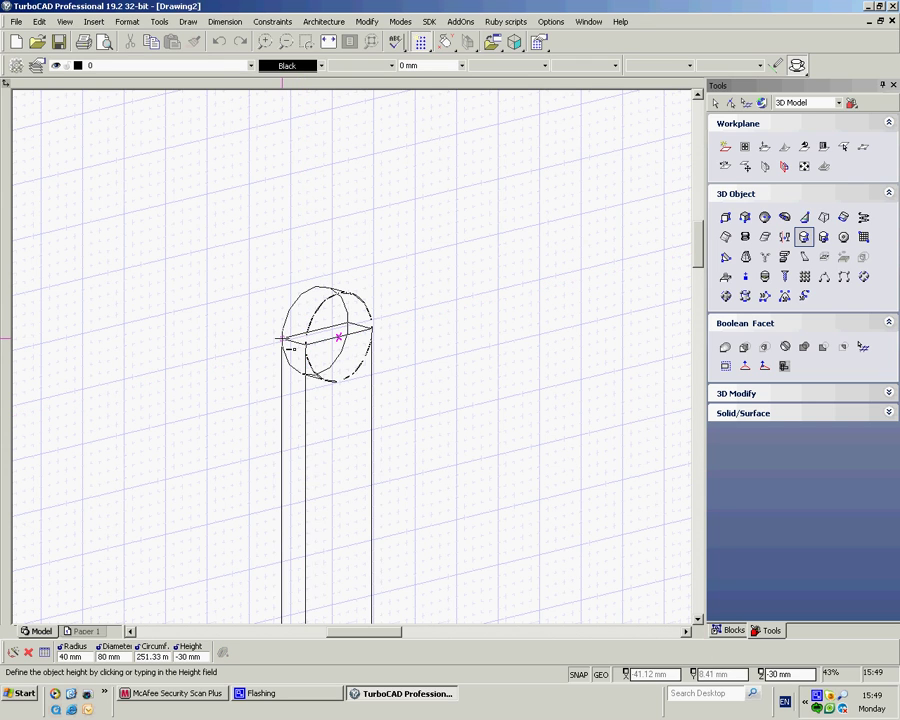
click(283, 339)
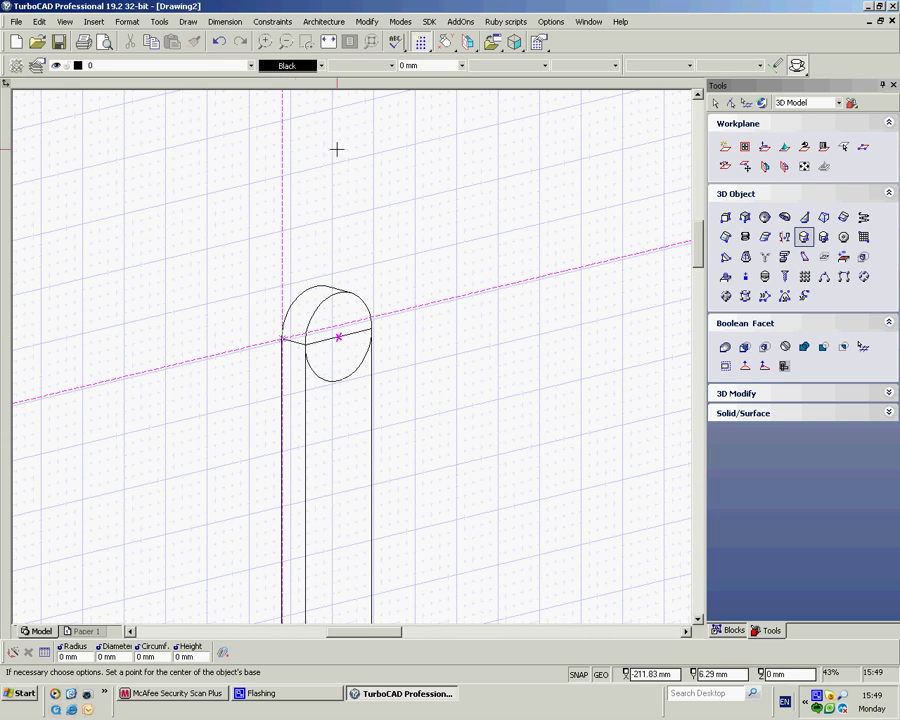
key(Escape)
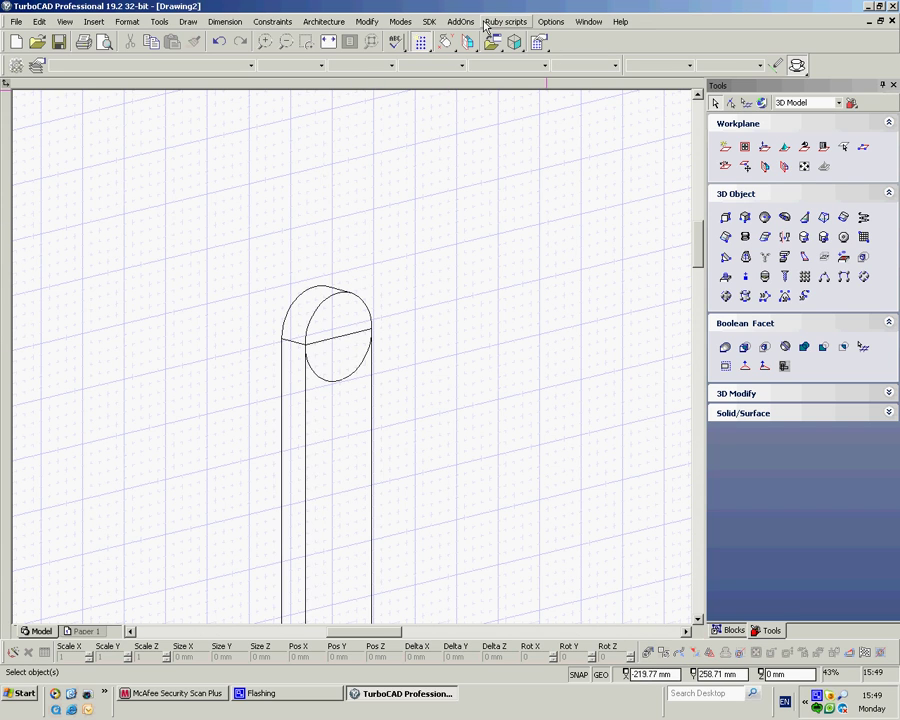
Unite the picket box with the cylinder using 3D Add from 3D Boolean Operations.
click(369, 22)
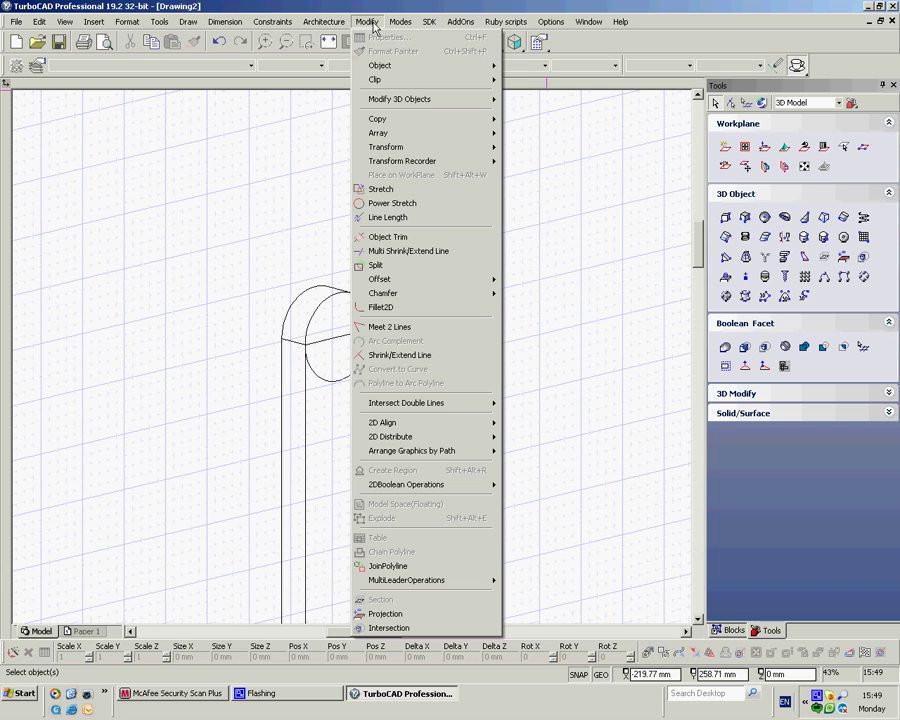
mouse_move(393, 101)
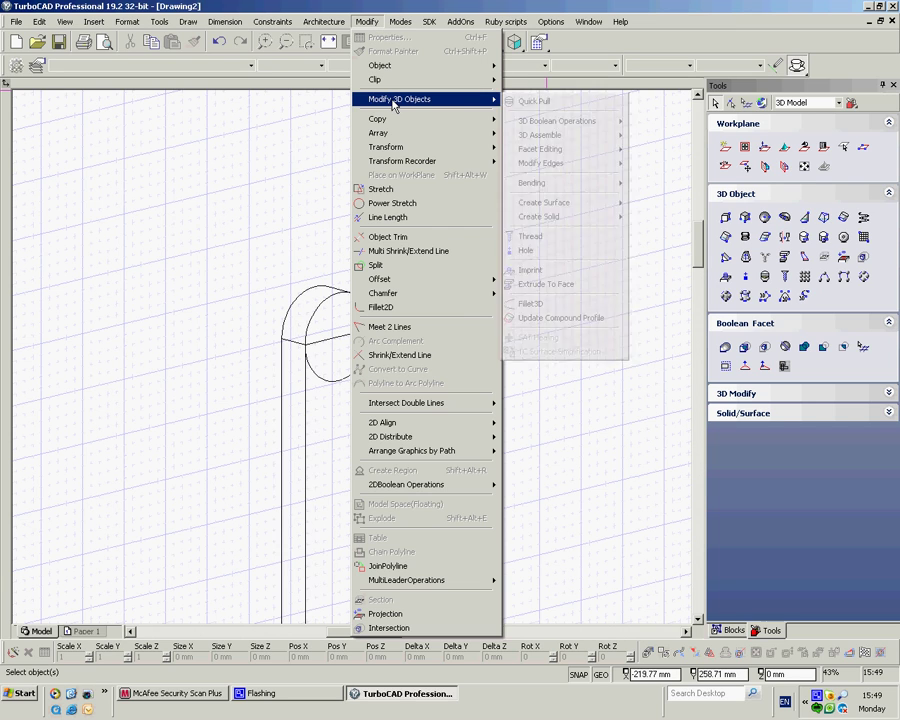
mouse_move(536, 125)
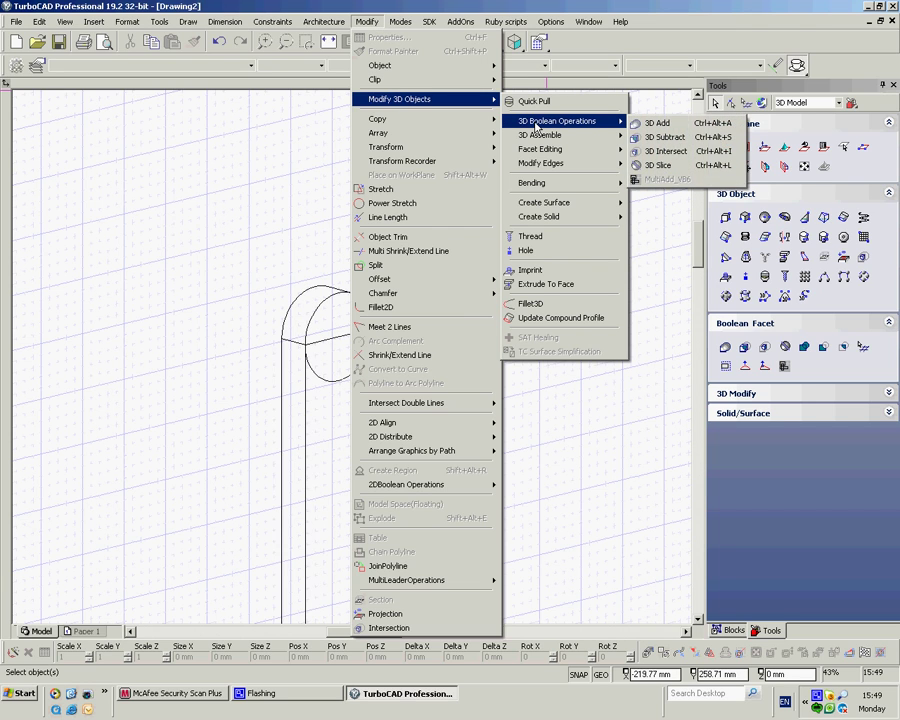
click(652, 124)
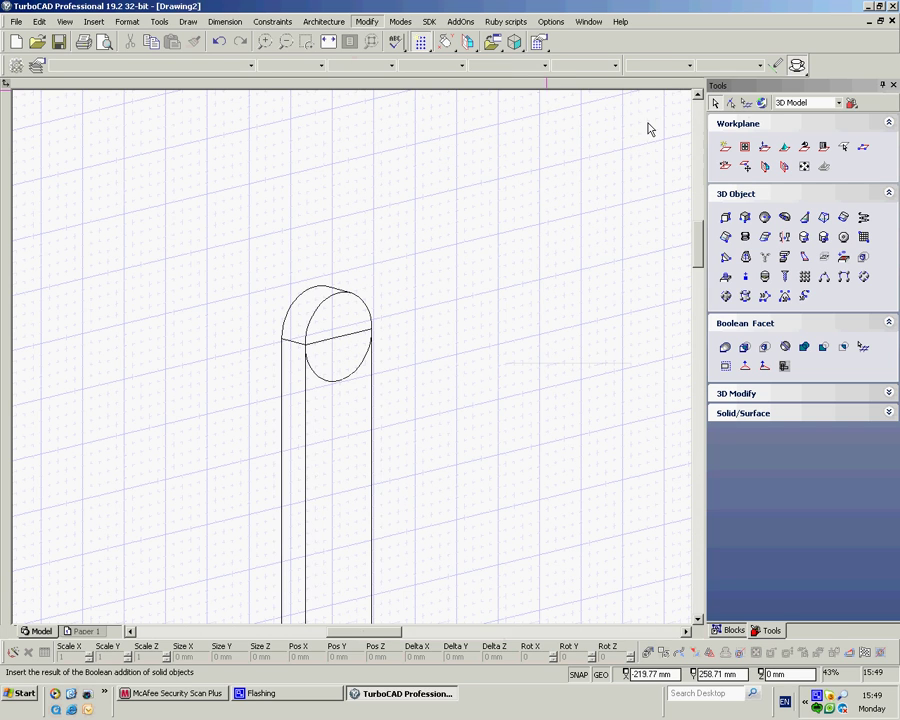
click(310, 460)
click(321, 461)
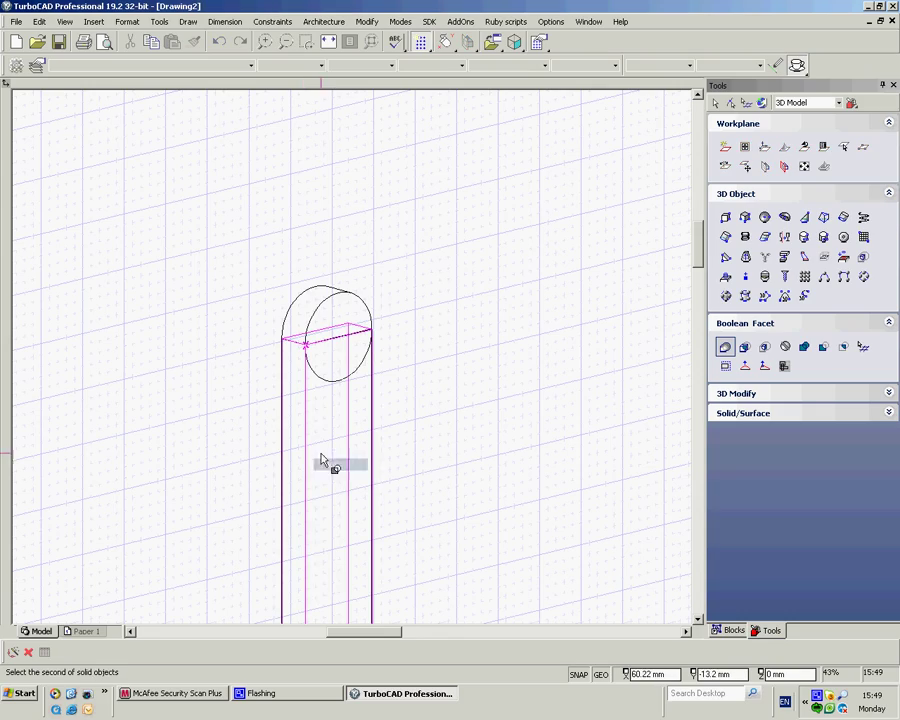
click(321, 288)
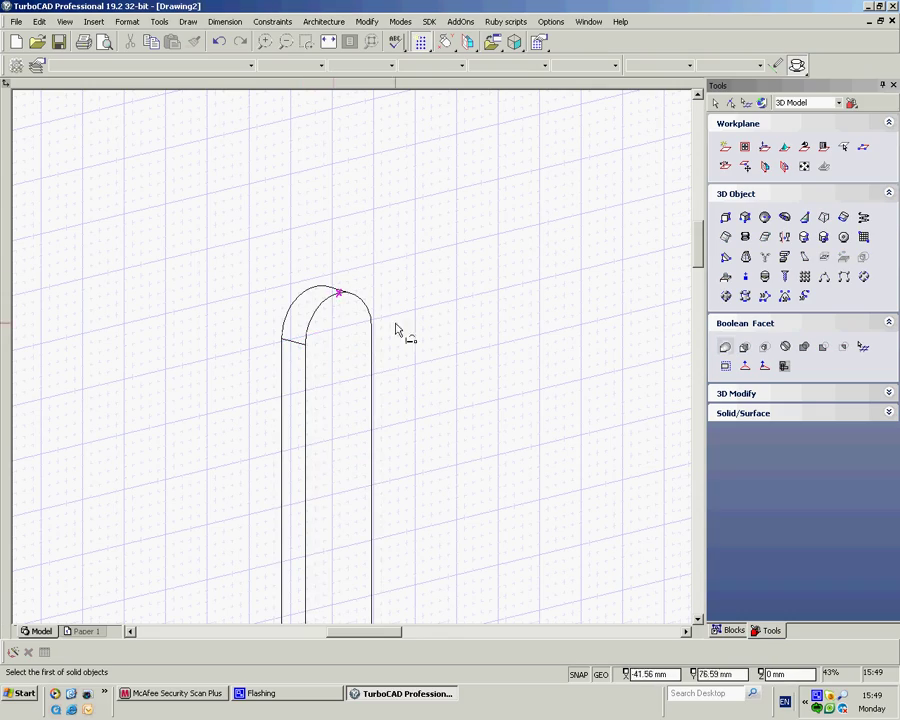
scroll(352, 363, down, 6)
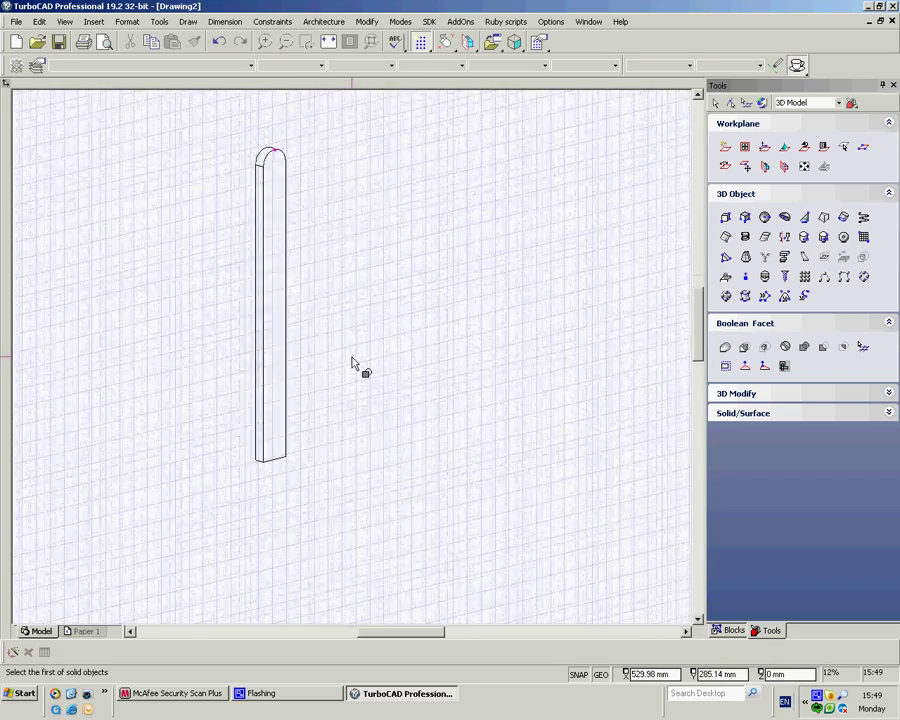
scroll(352, 363, up, 2)
scroll(328, 322, down, 1)
scroll(352, 363, up, 1)
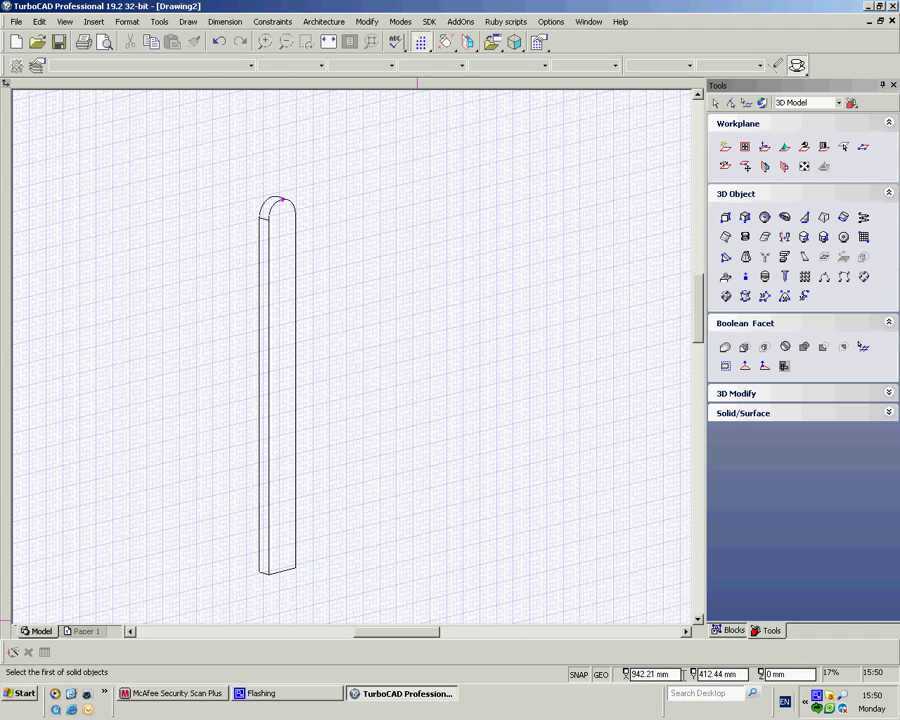
Close the Tools palette and bring the Blocks palette back via Tools > Palettes.
click(894, 86)
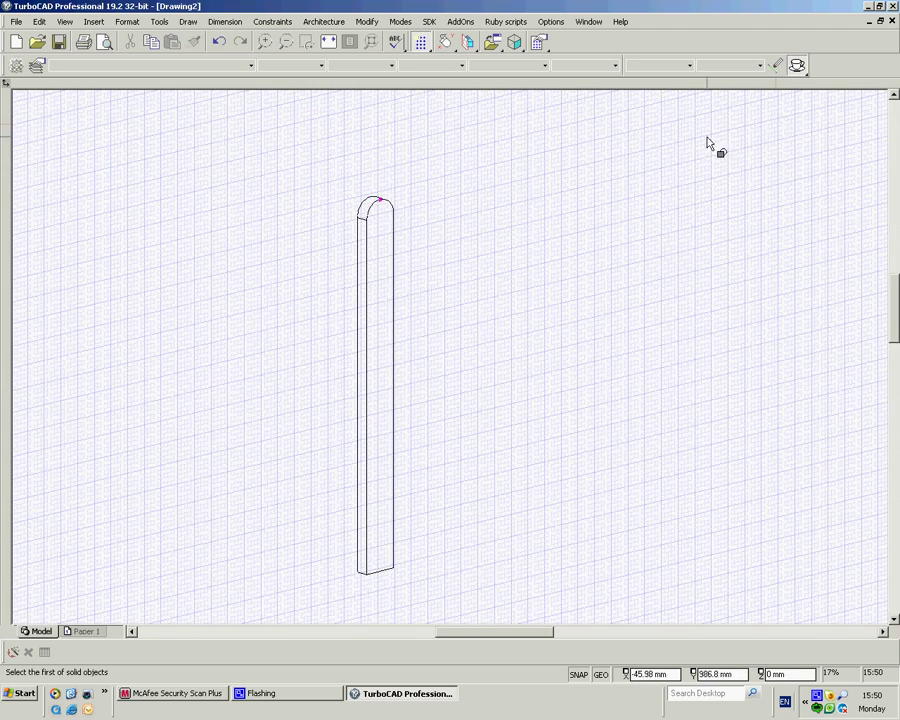
click(159, 21)
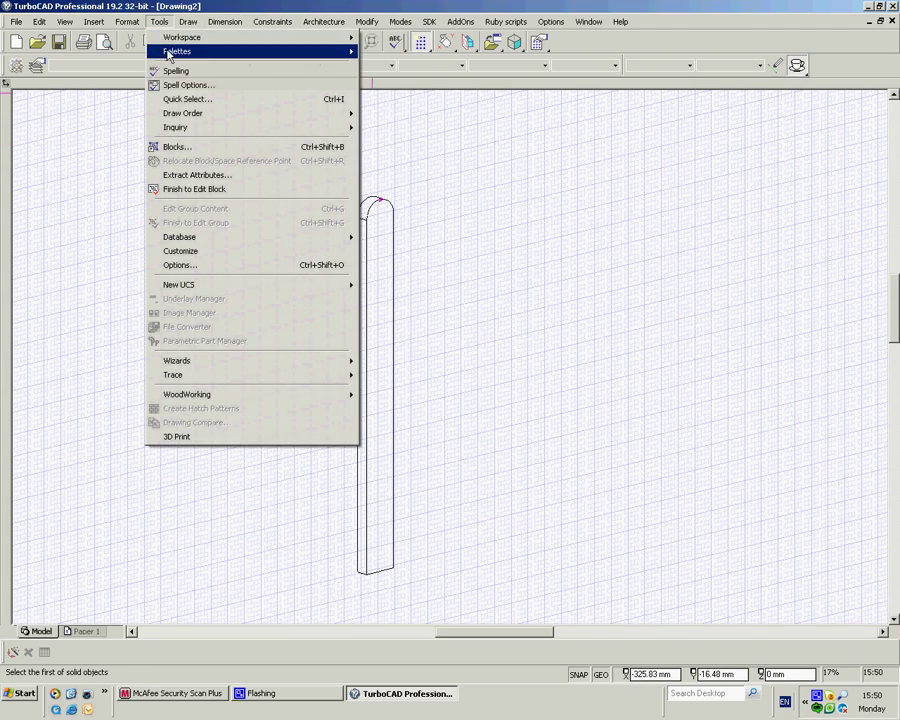
mouse_move(167, 52)
click(390, 130)
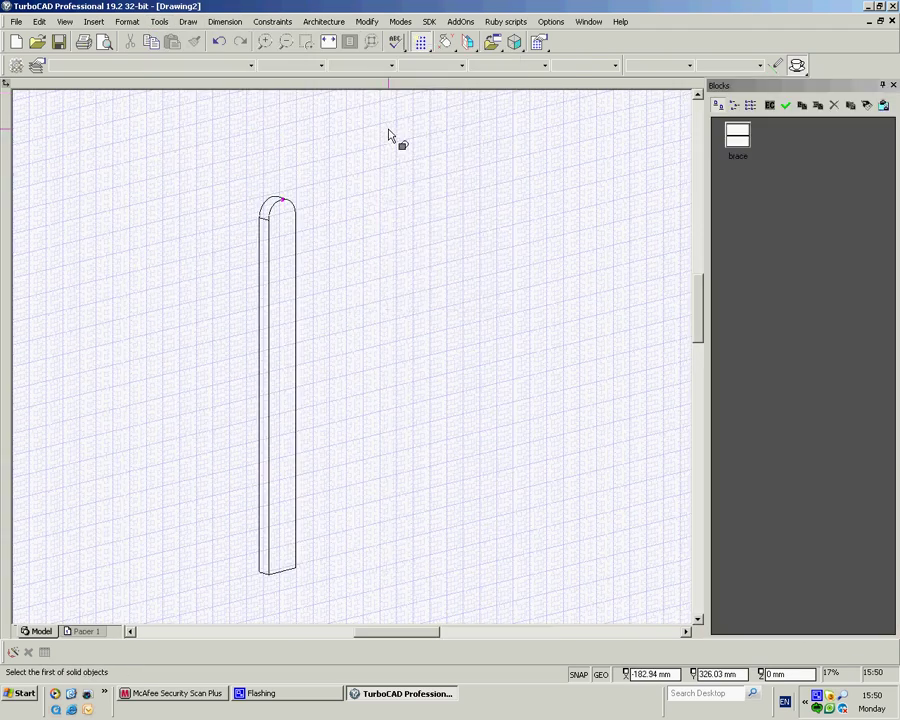
click(787, 110)
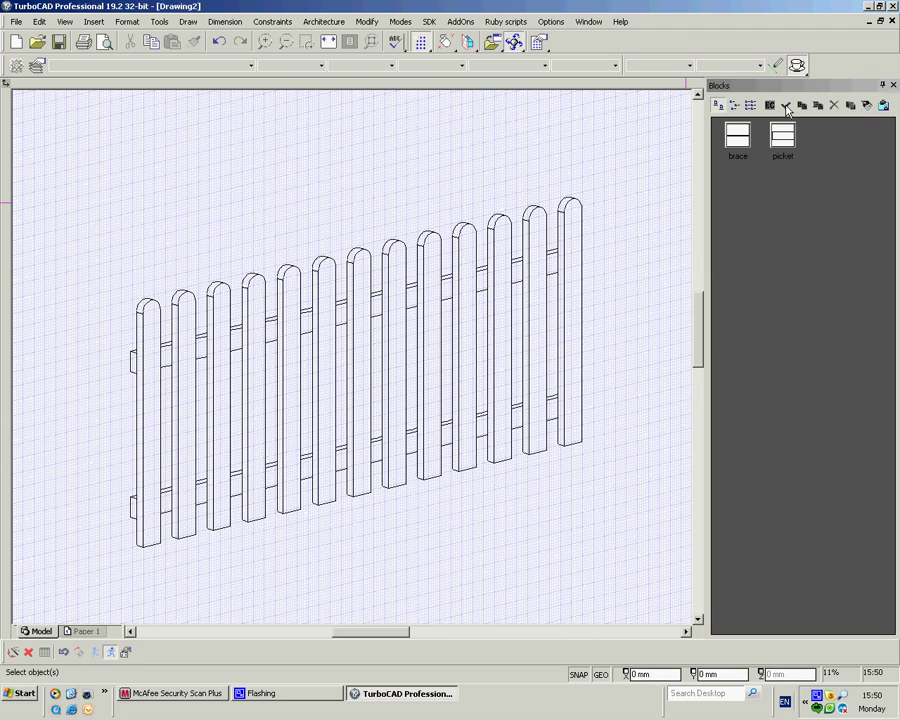